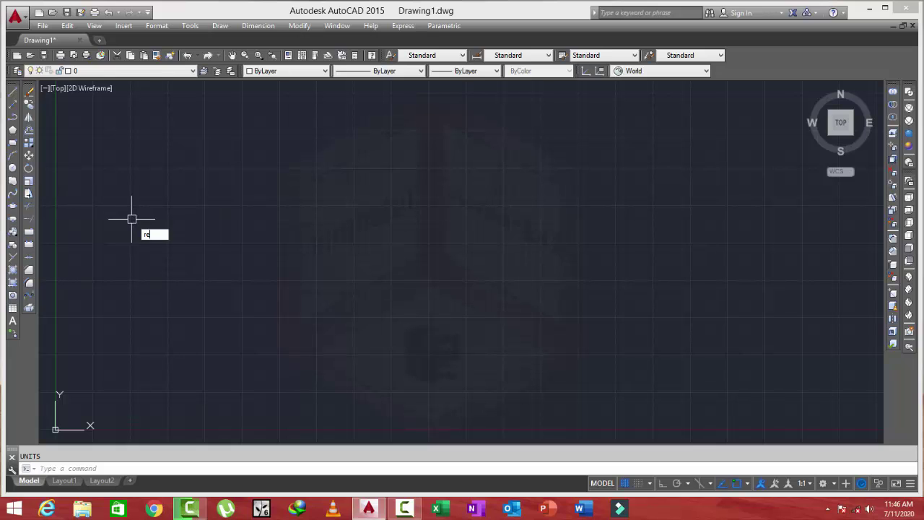
Step: Draw a freehand upright rectangle up and to the right of the origin
key("Return")
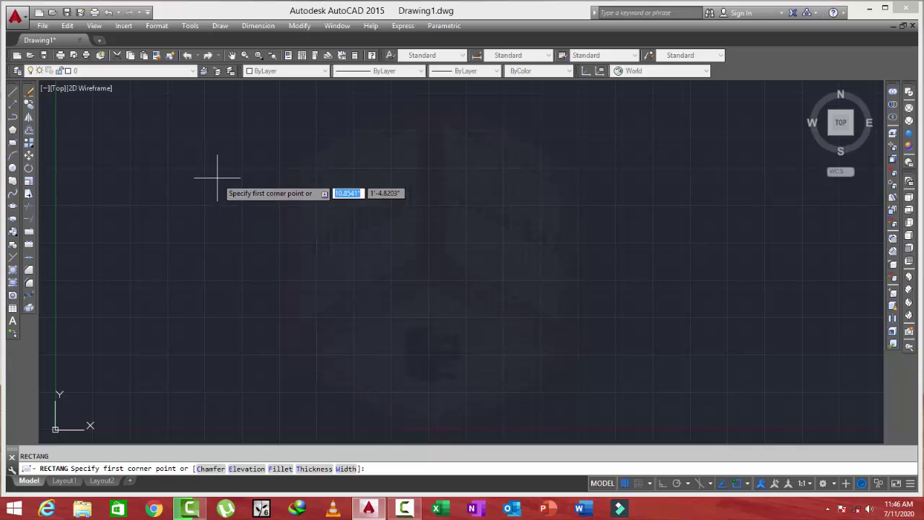
left_click(210, 160)
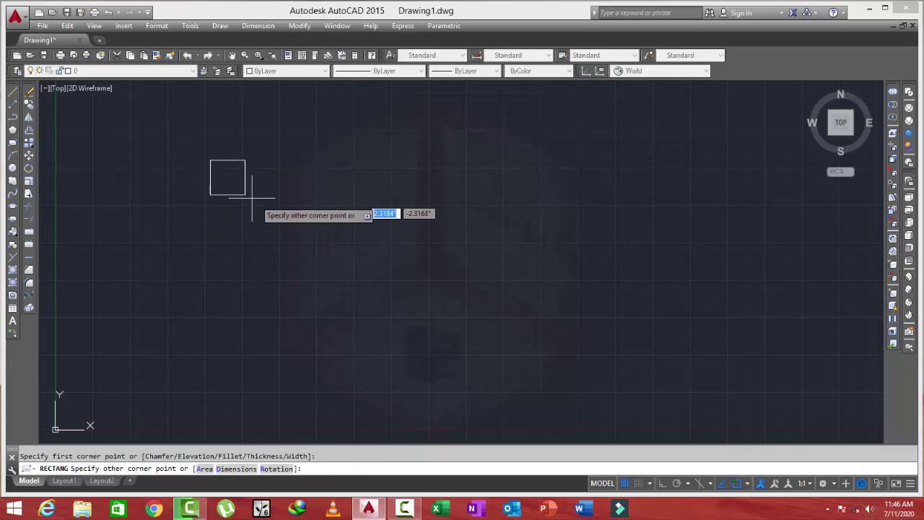
left_click(342, 323)
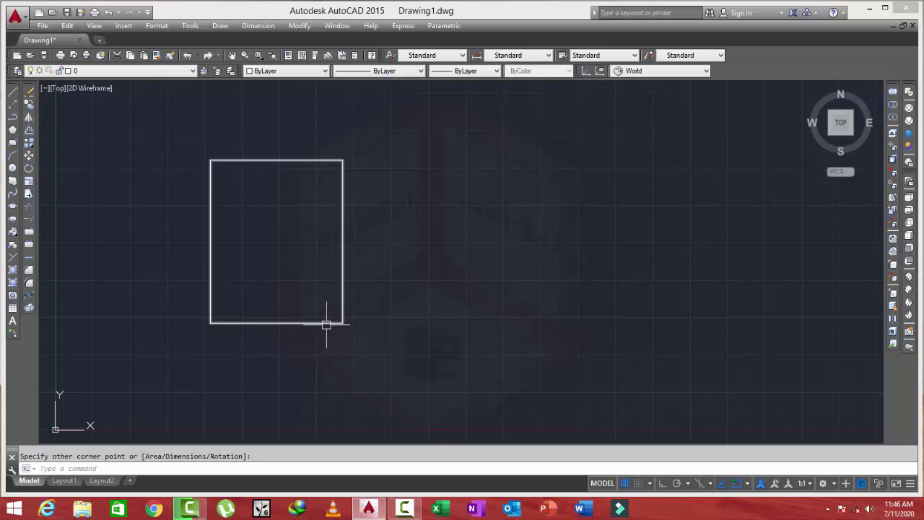
middle_click_drag(309, 314, 309, 314)
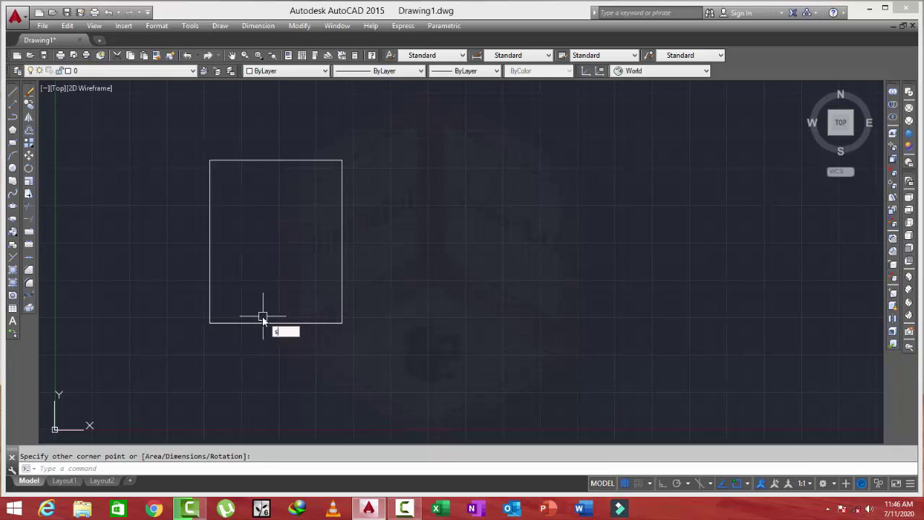
Step: Scale the rectangle from its lower-left corner by reference, using reference length 1 and new length 2
type("sc")
key("Return")
left_click(243, 323)
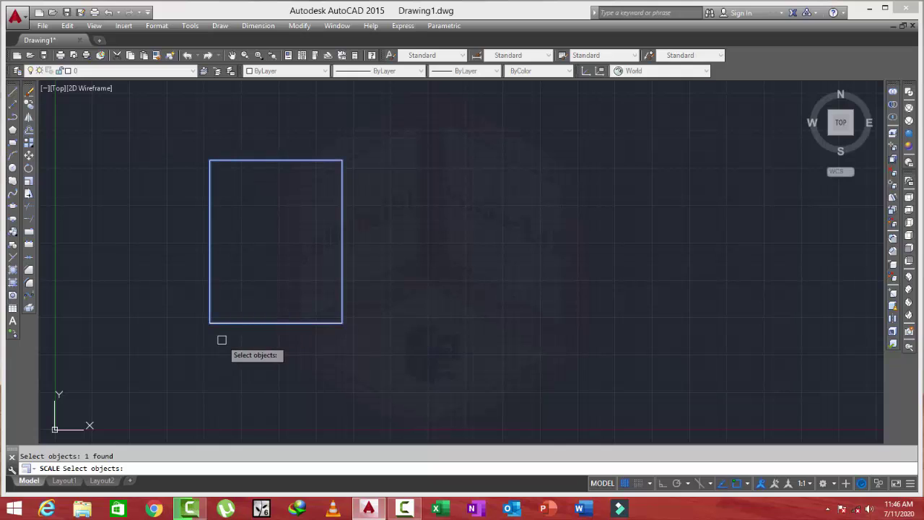
key("Return")
left_click(209, 323)
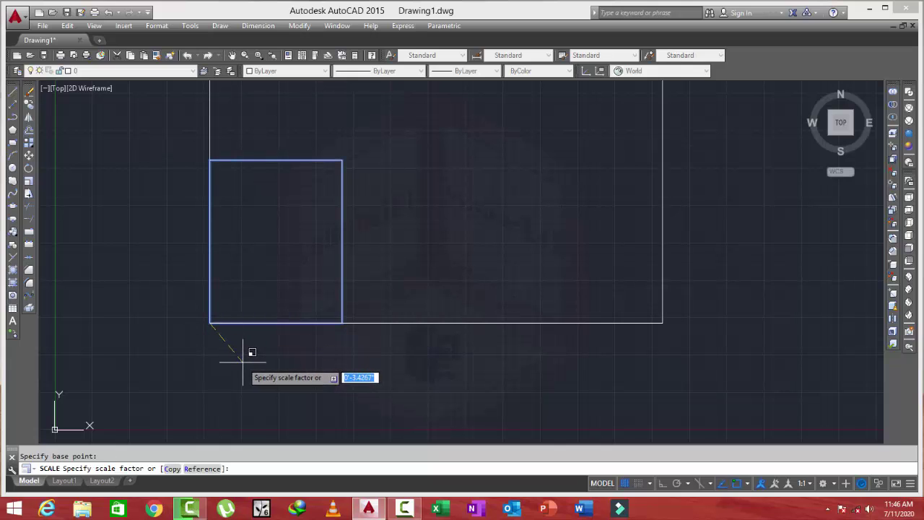
type("r")
key("Return")
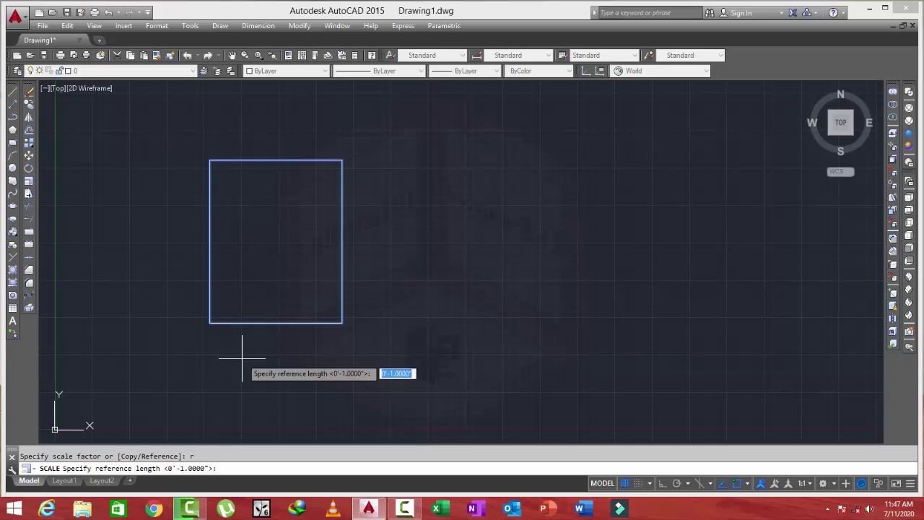
type("1")
key("Return")
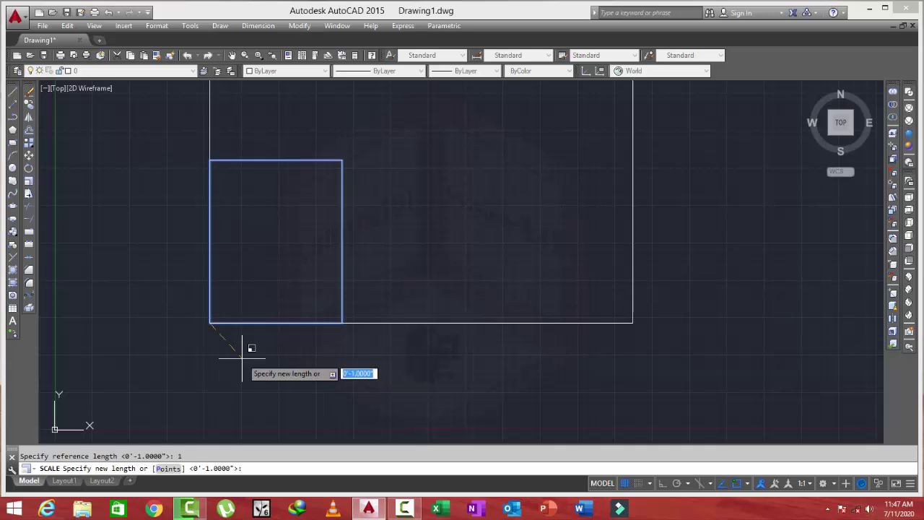
type("2")
key("Return")
scroll(249, 338, "down", 2)
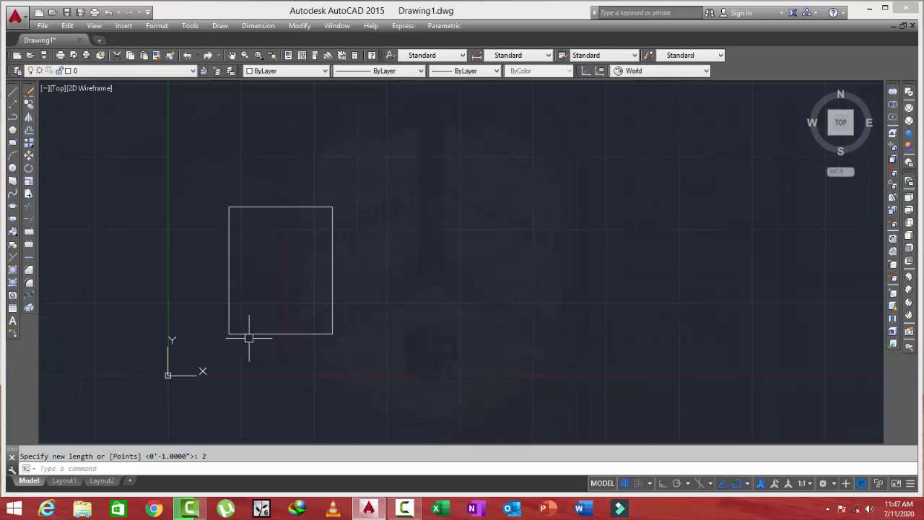
Step: Delete the scaled rectangle
left_click(419, 190)
left_click(187, 354)
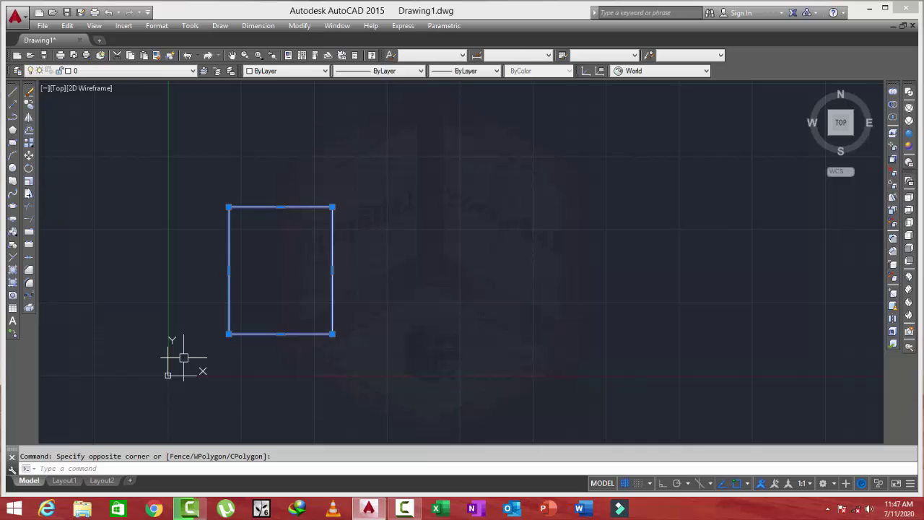
key("Delete")
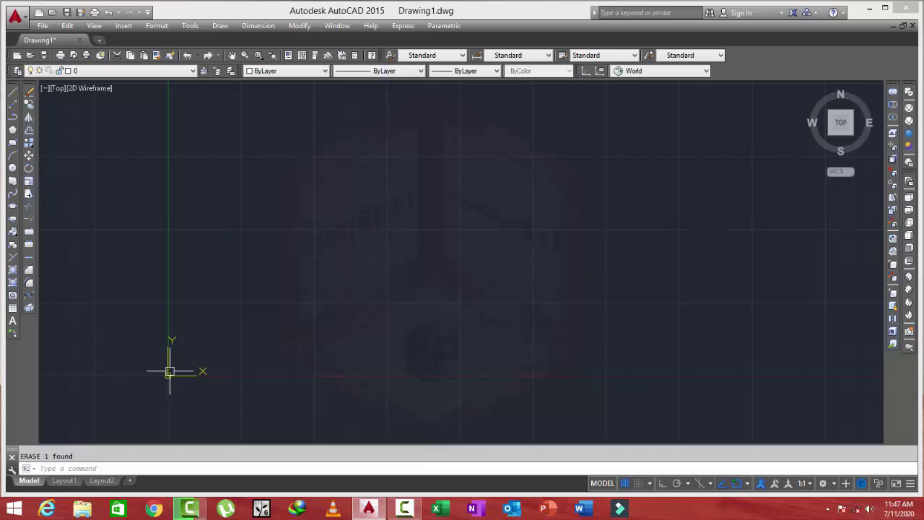
Step: Draw a 1' by 1' square above and to the right of the origin
type("rec")
key("Return")
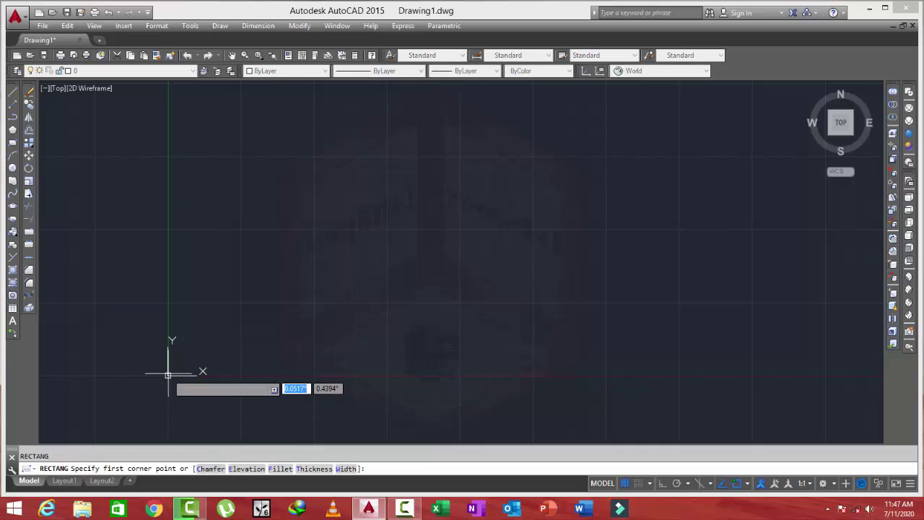
left_click(228, 172)
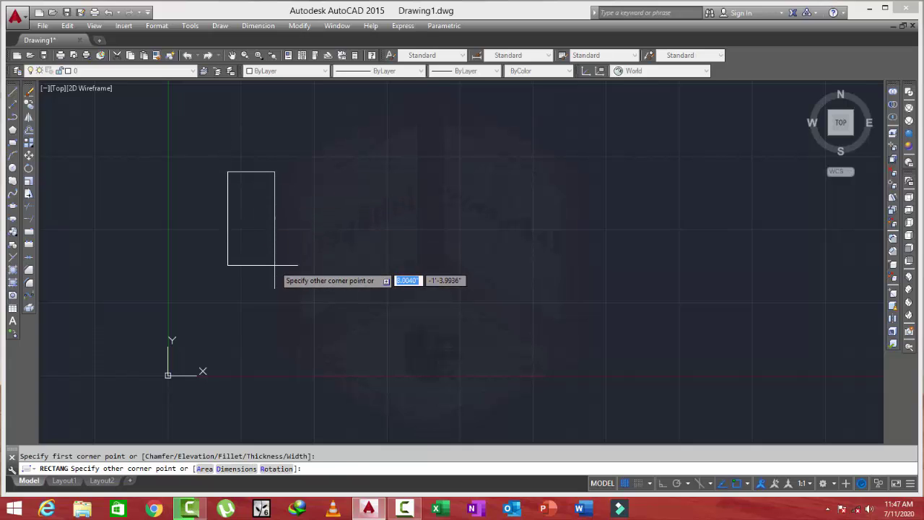
type("1")
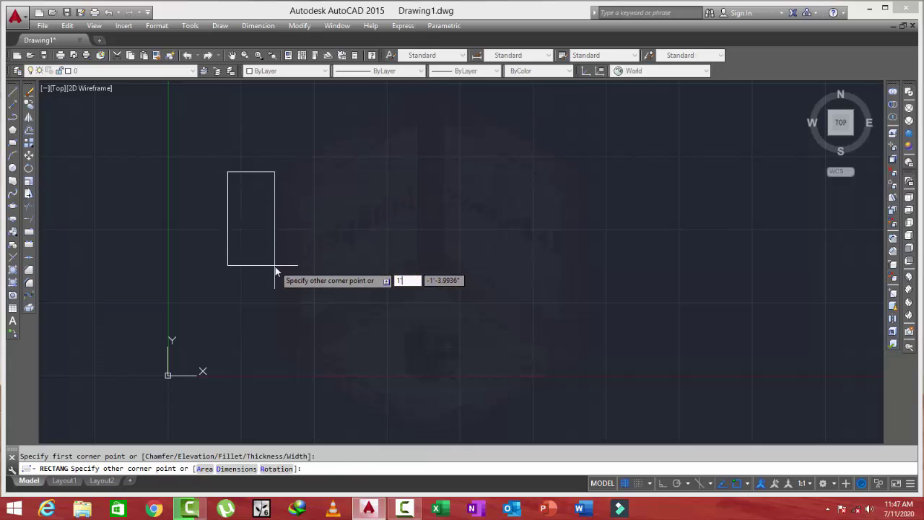
key("Tab")
type("1")
key("Return")
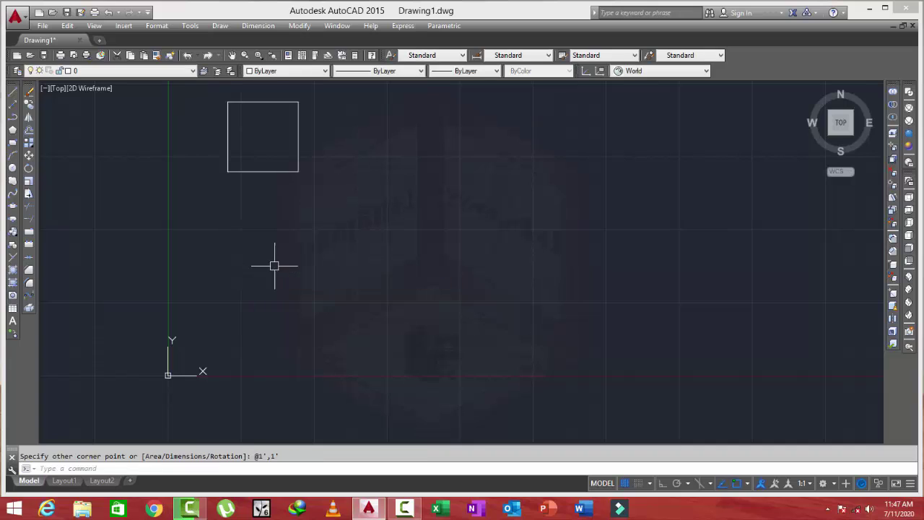
Step: Scale the 1' square by reference from its lower-left corner, with reference length 1 and new length 2
middle_click_drag(247, 235, 246, 324)
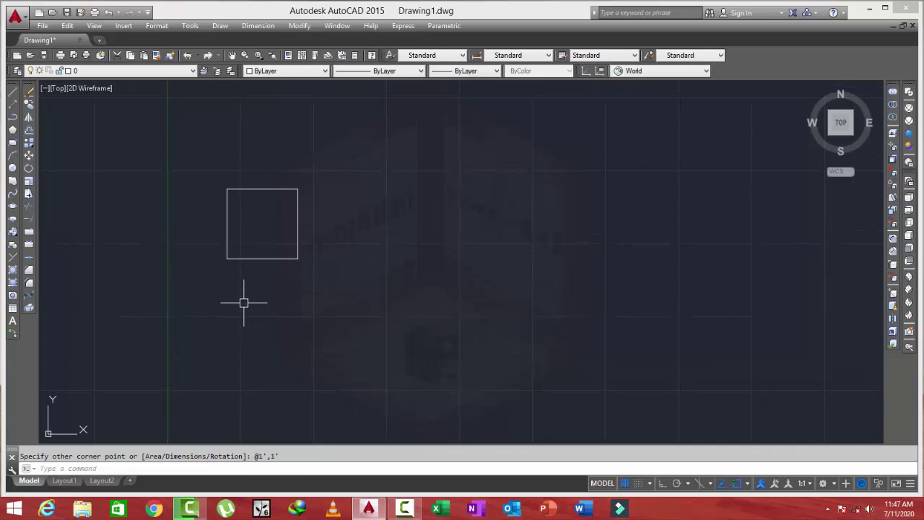
type("sc")
key("Return")
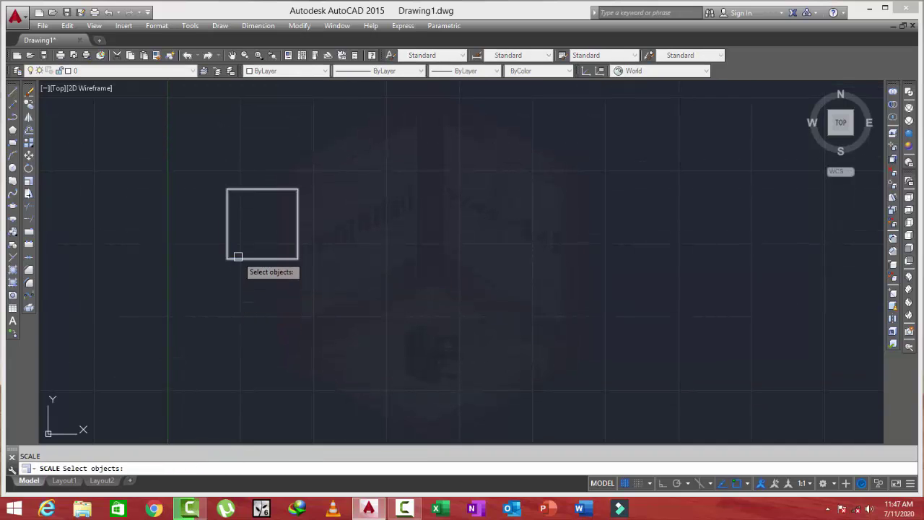
left_click(239, 258)
key("Return")
left_click(227, 259)
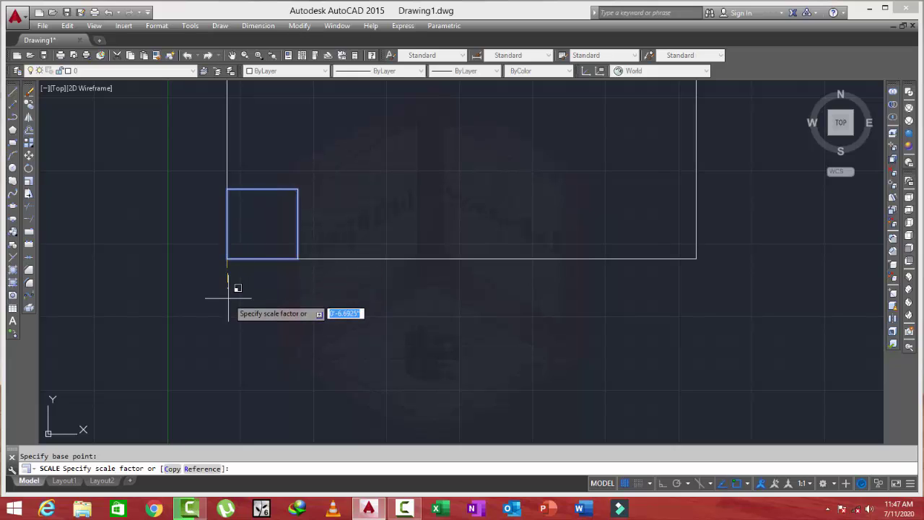
type("r")
key("Return")
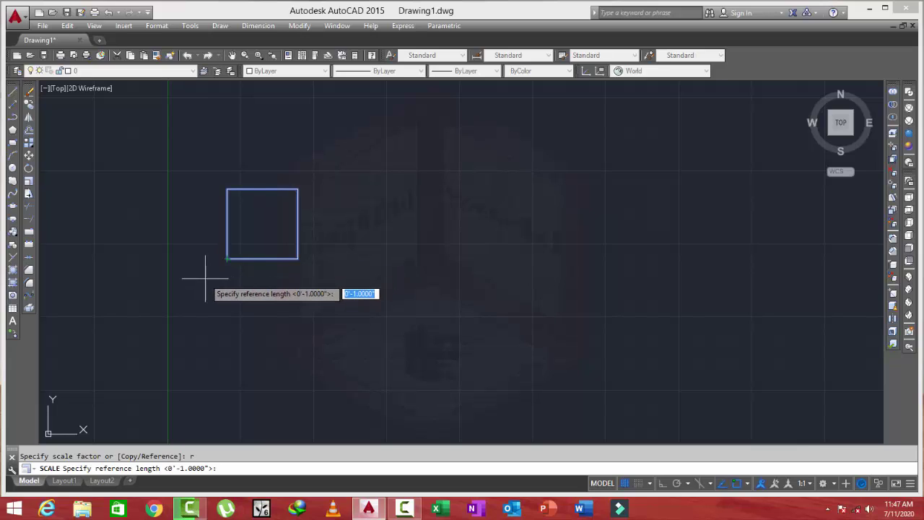
type("1")
key("Return")
type("2")
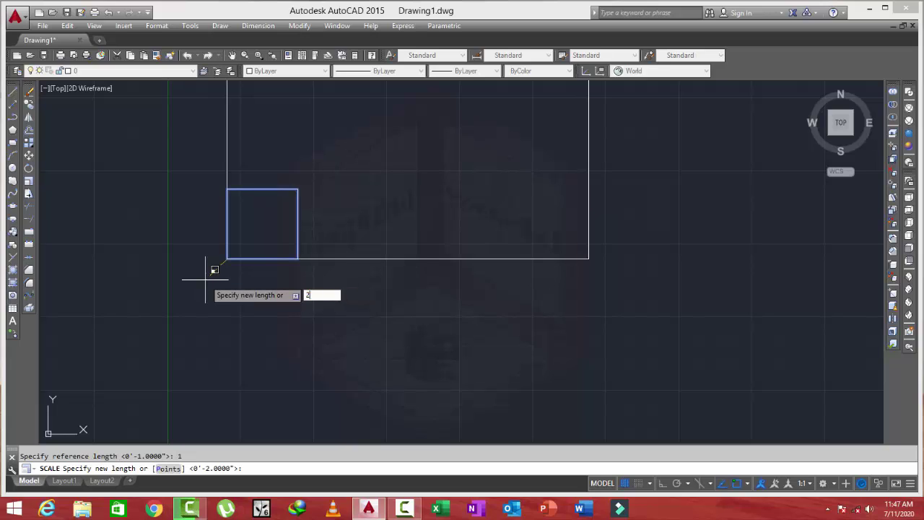
key("Return")
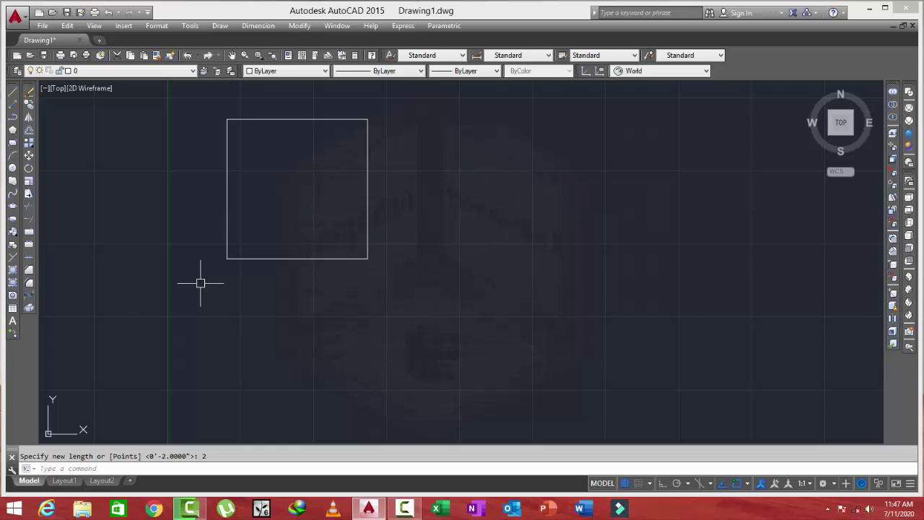
Step: Measure the square's left side from its upper corner to its lower corner
type("DI")
key("Return")
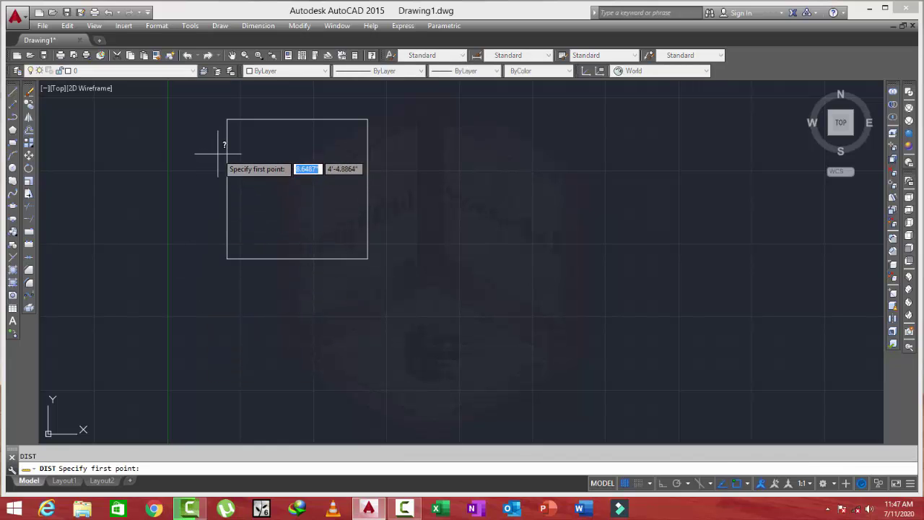
left_click(226, 119)
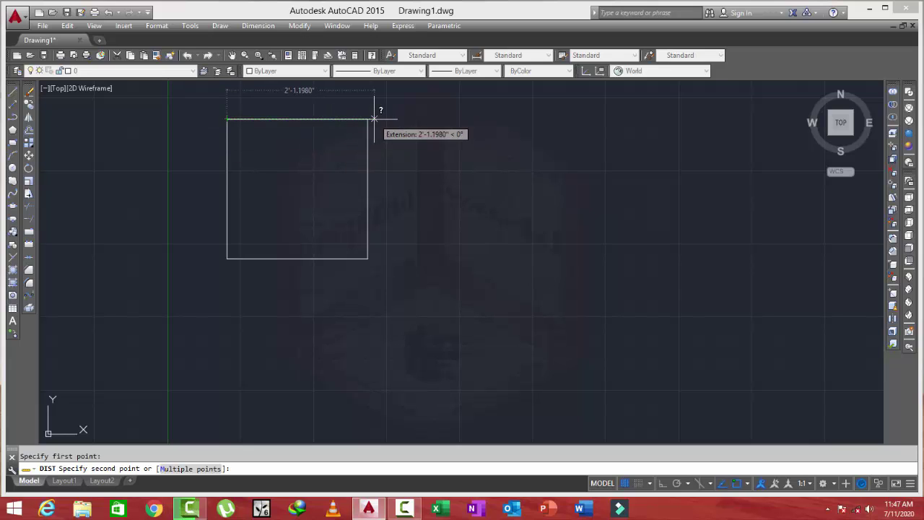
left_click(226, 259)
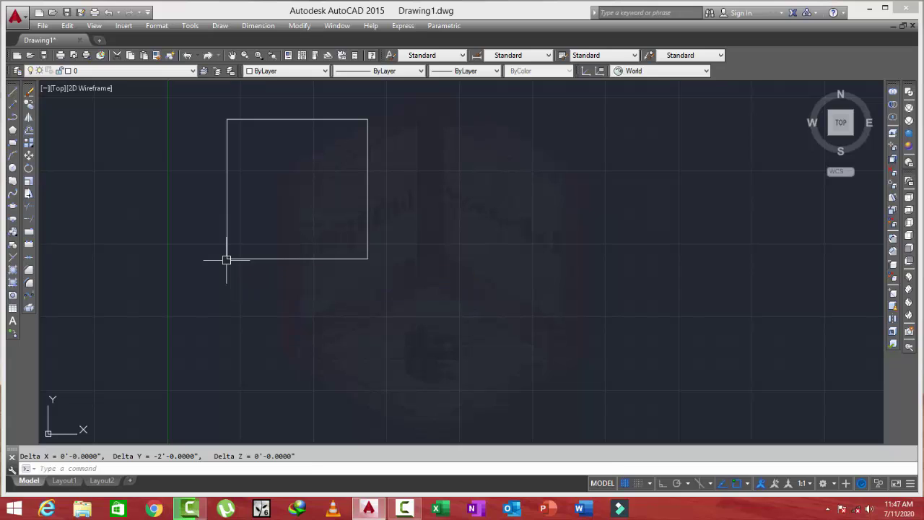
middle_click_drag(113, 325, 121, 329)
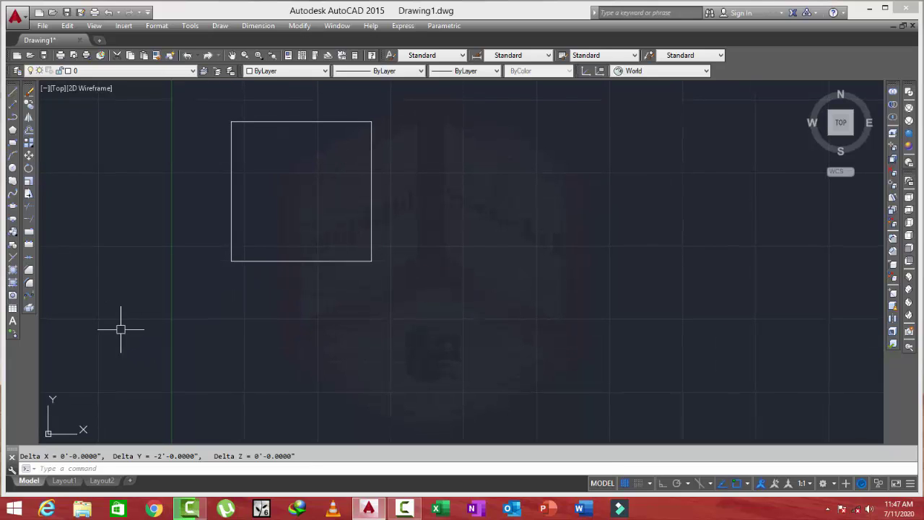
type("rec")
key("Return")
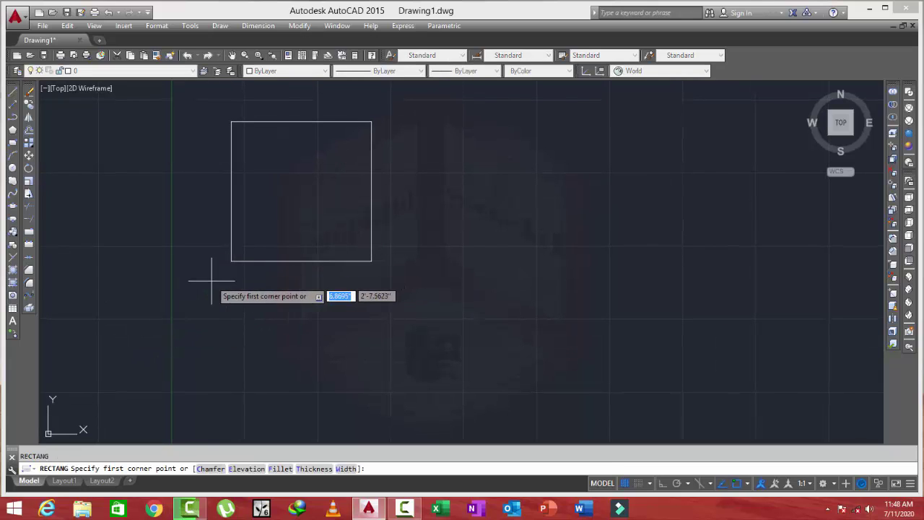
key("Escape")
Step: Scale the square again by reference from its lower-left corner, with reference length 1 and new length 2
type("s")
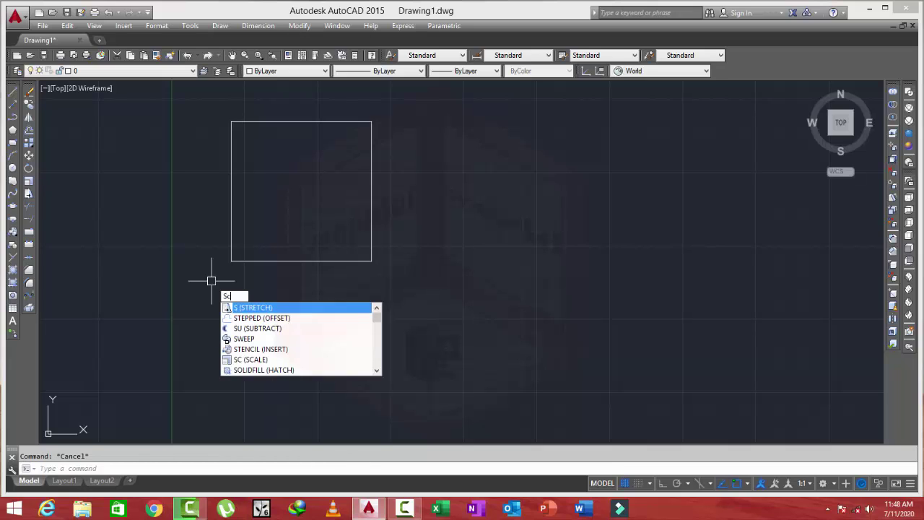
type("c")
key("Return")
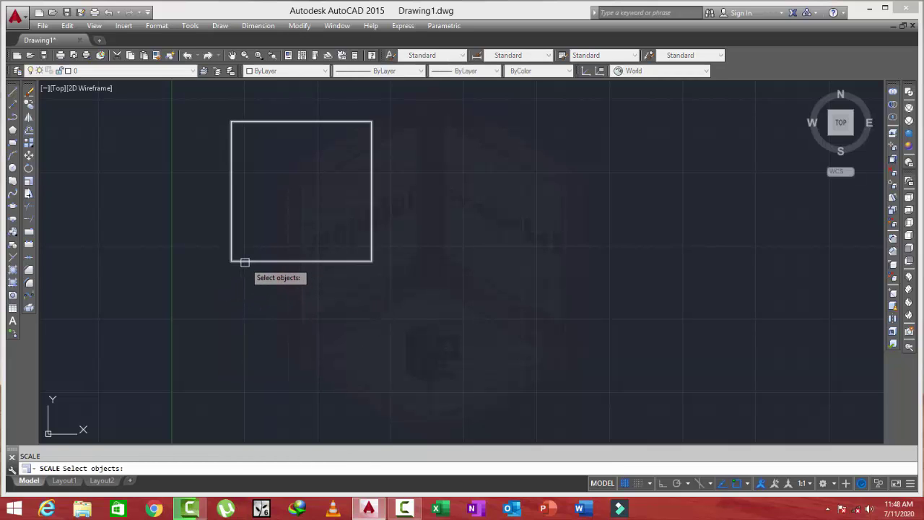
left_click(244, 261)
key("Return")
left_click(232, 261)
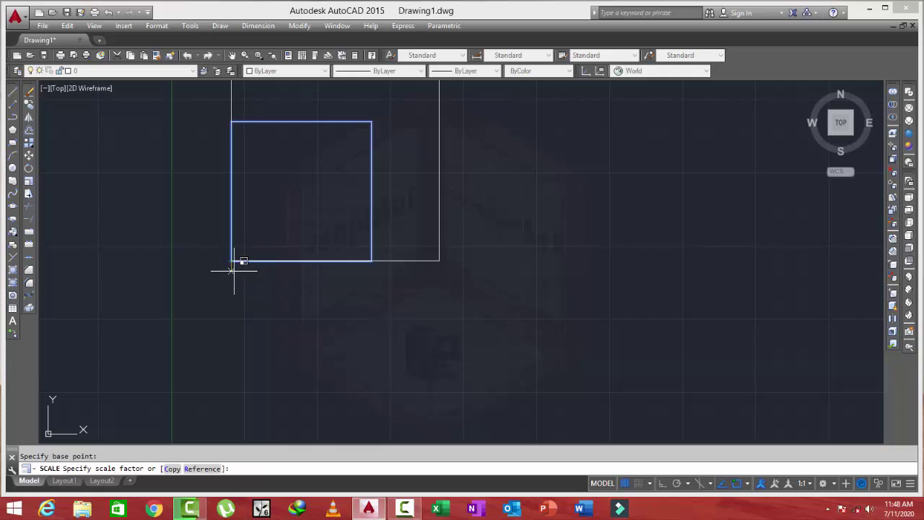
type("r")
key("Return")
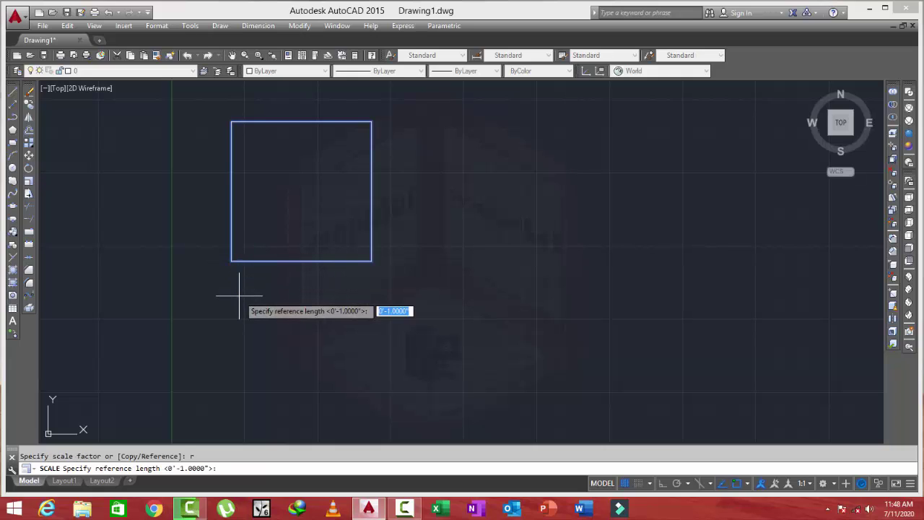
type("1")
key("Return")
type("2")
key("Return")
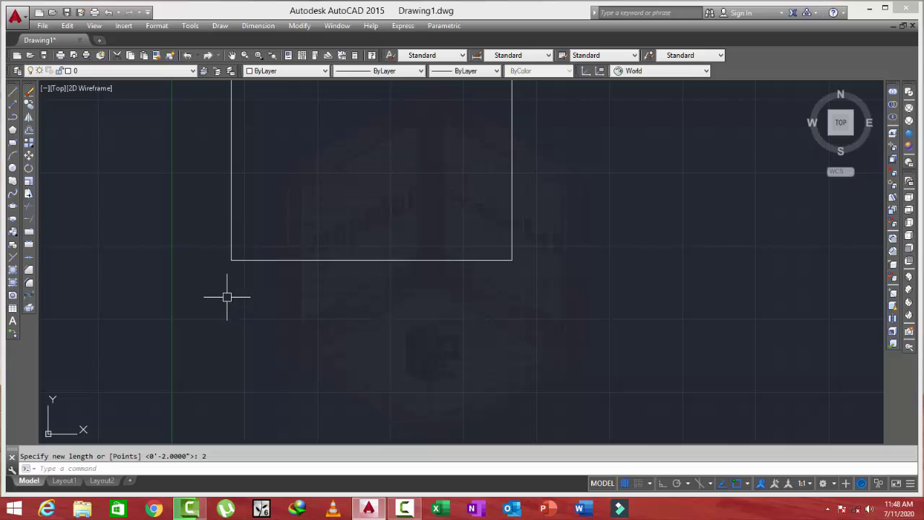
Step: Measure the rescaled square's left side from its upper corner to its lower corner
scroll(224, 361, "down", 2)
scroll(227, 358, "down", 1)
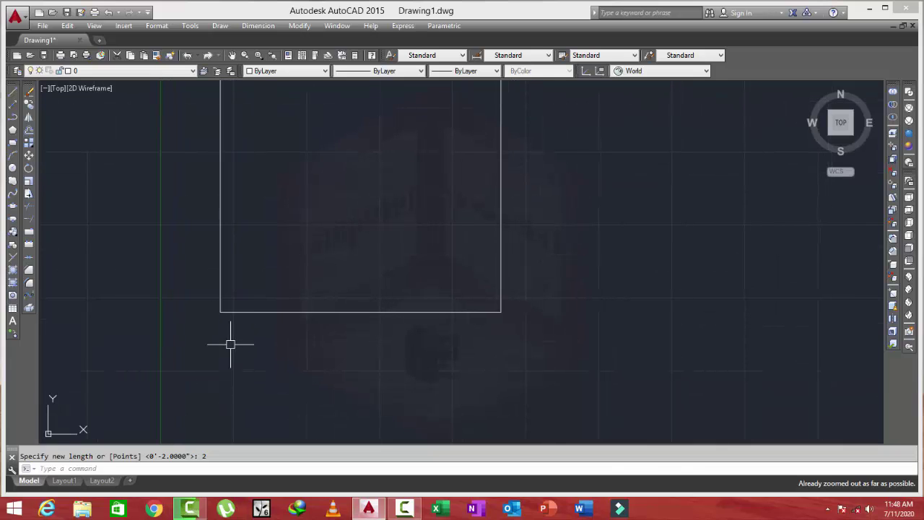
type("z")
key("Return")
type("e")
key("Return")
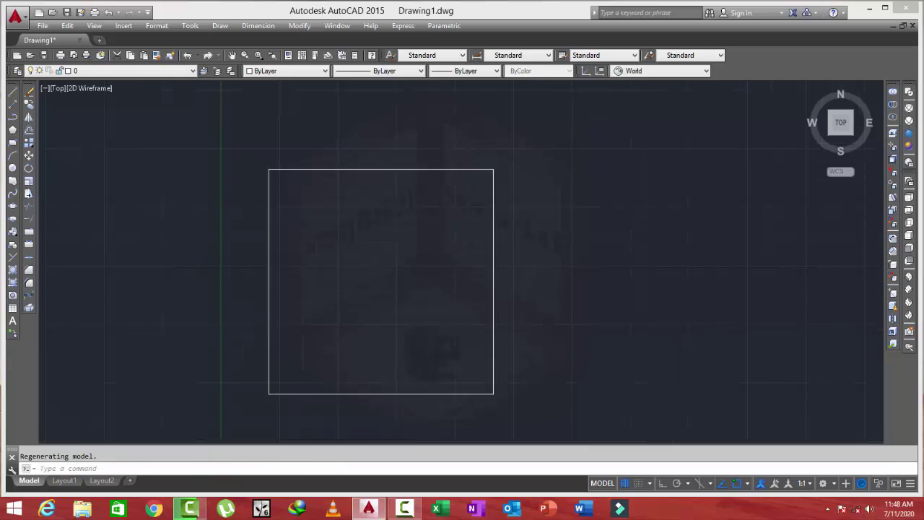
scroll(271, 321, "down", 2)
scroll(251, 314, "down", 2)
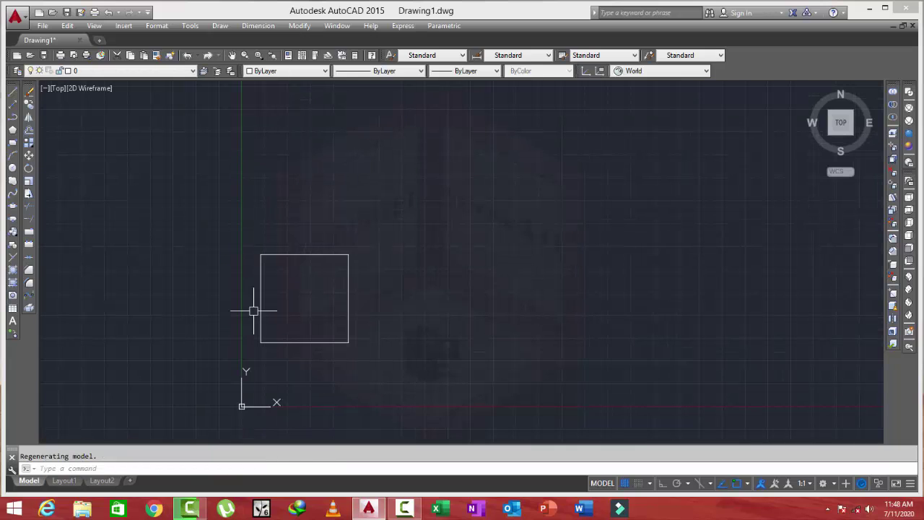
type("di")
key("Return")
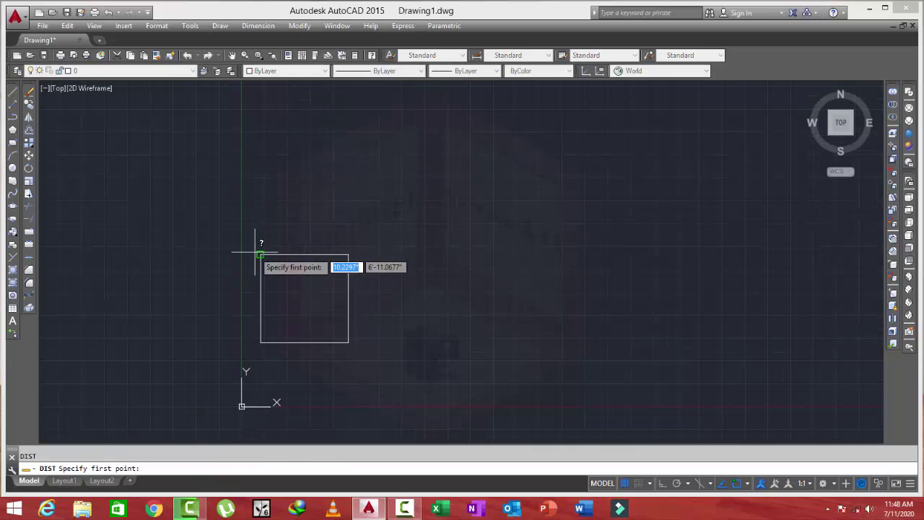
left_click(259, 254)
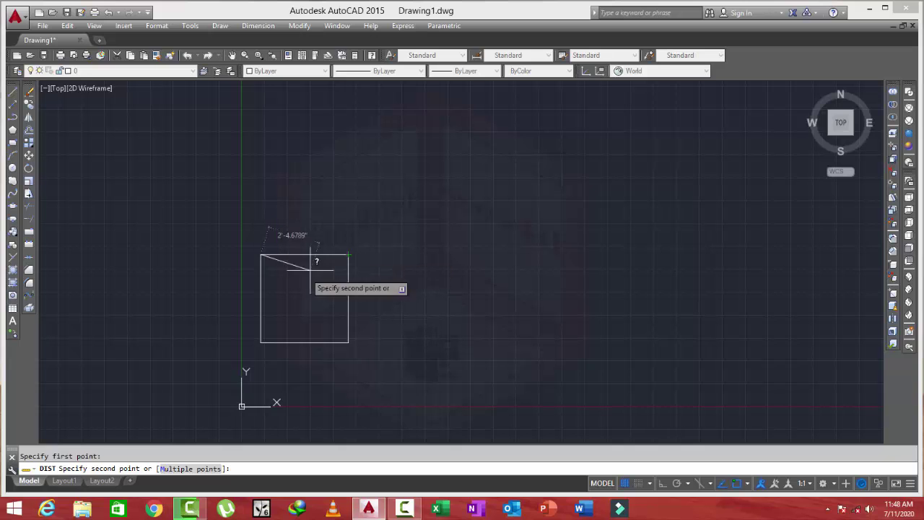
left_click(261, 342)
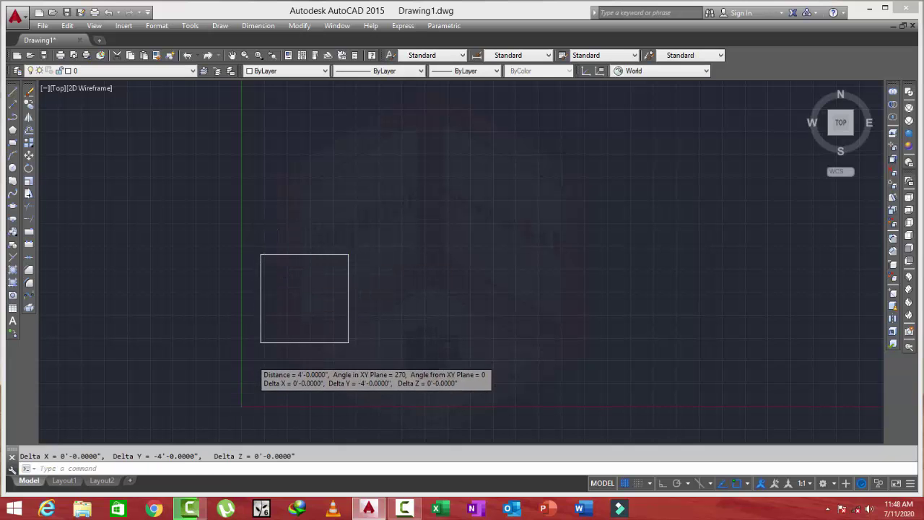
Step: Try scaling the square by reference from its lower-left corner, with reference length 4 and new length 11, and undo it
scroll(260, 342, "up", 5)
middle_click_drag(306, 260, 253, 344)
scroll(254, 345, "down", 3)
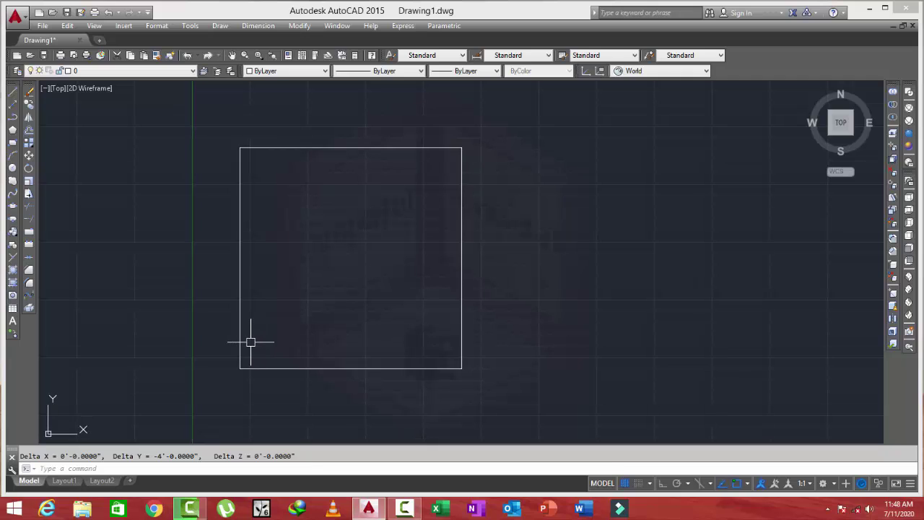
type("c")
key("Return")
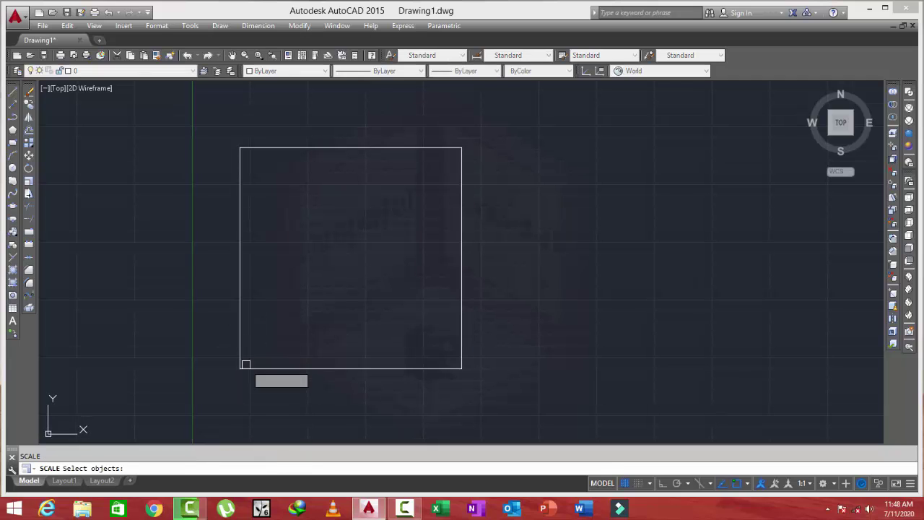
left_click(251, 369)
key("Return")
left_click(240, 369)
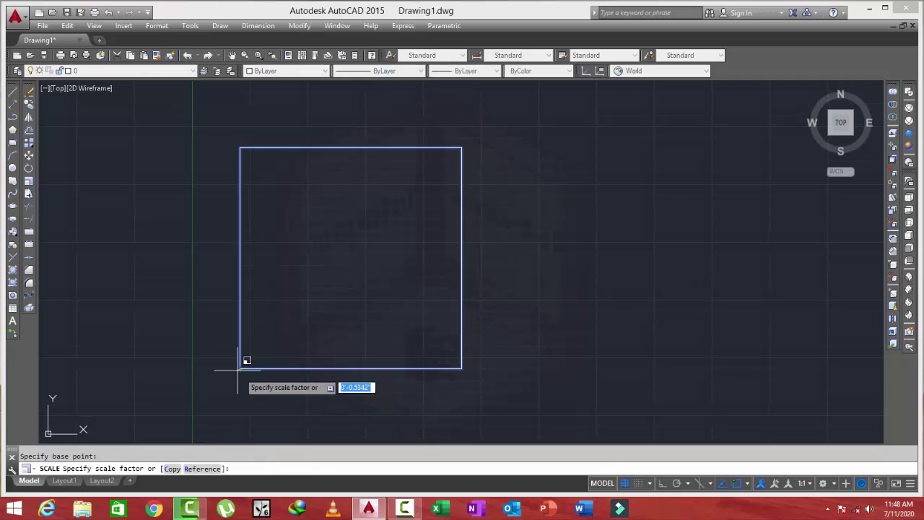
type("r")
key("Return")
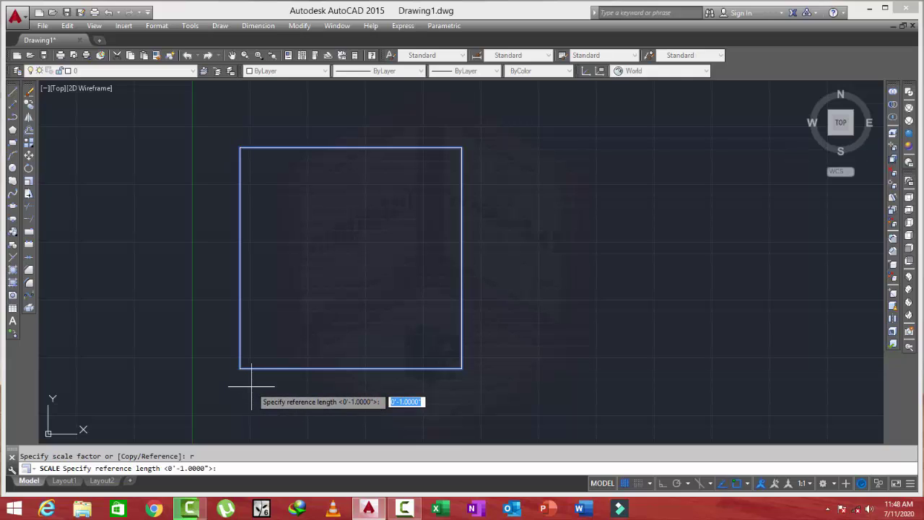
type("4")
key("Return")
type("11")
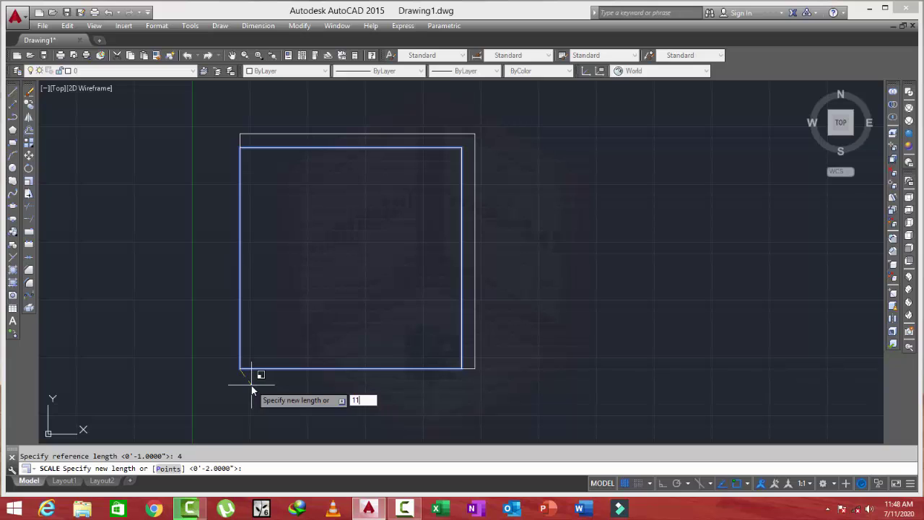
key("Return")
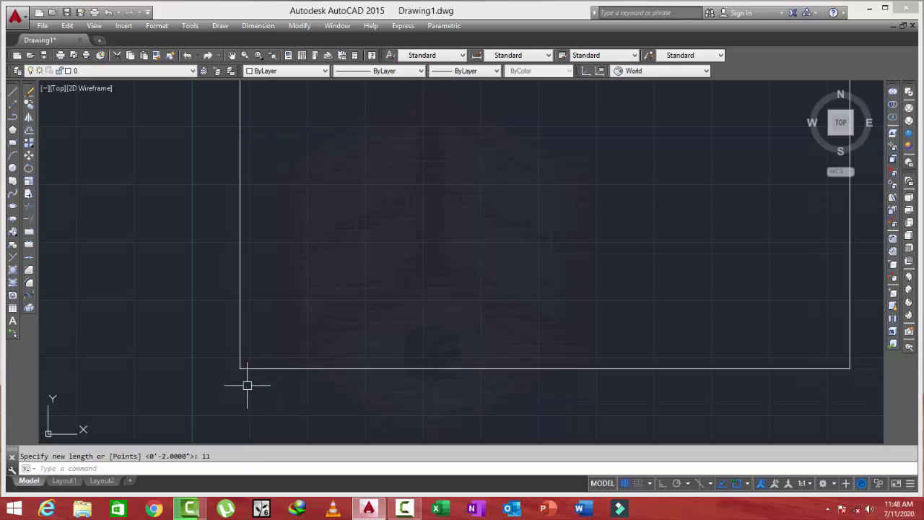
key("ctrl+z")
key("ctrl+z")
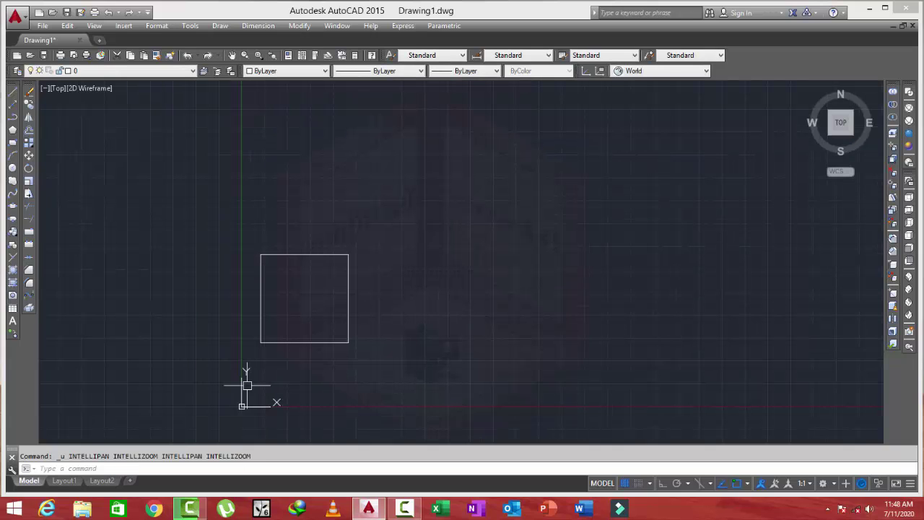
Step: Scale the square by reference from its lower-left corner, with reference length 4 and new length 1
type("sc")
key("Return")
left_click(271, 343)
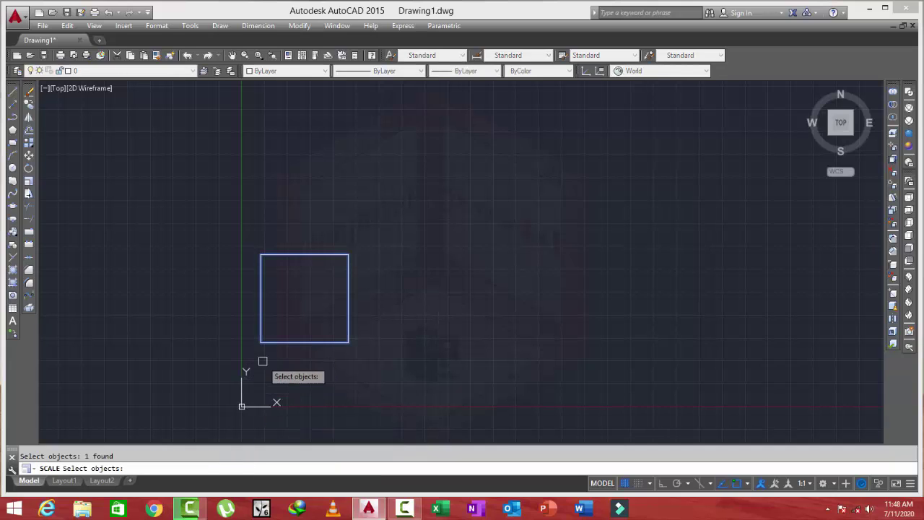
key("Return")
left_click(261, 342)
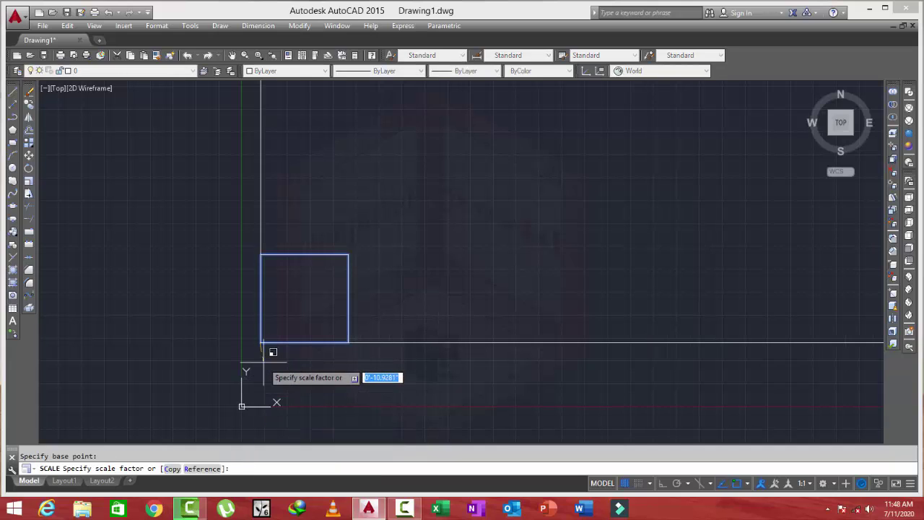
type("r")
key("Return")
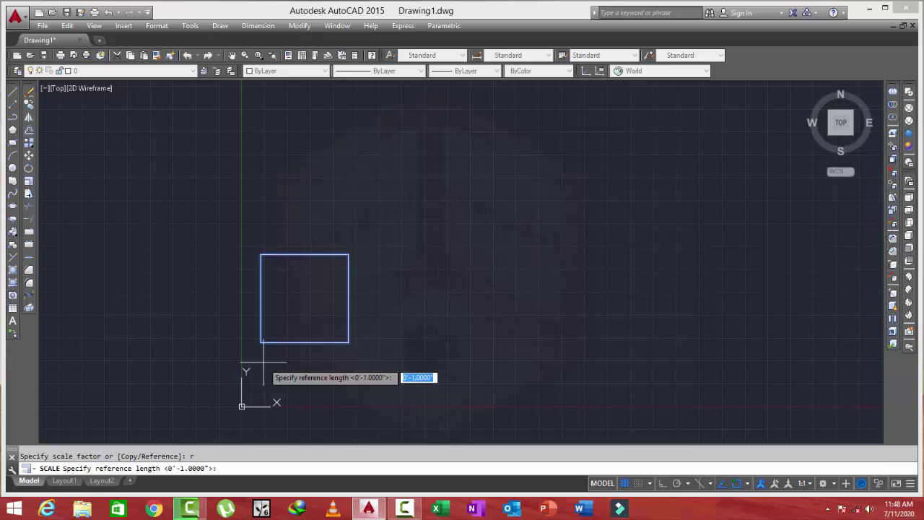
type("4")
key("Return")
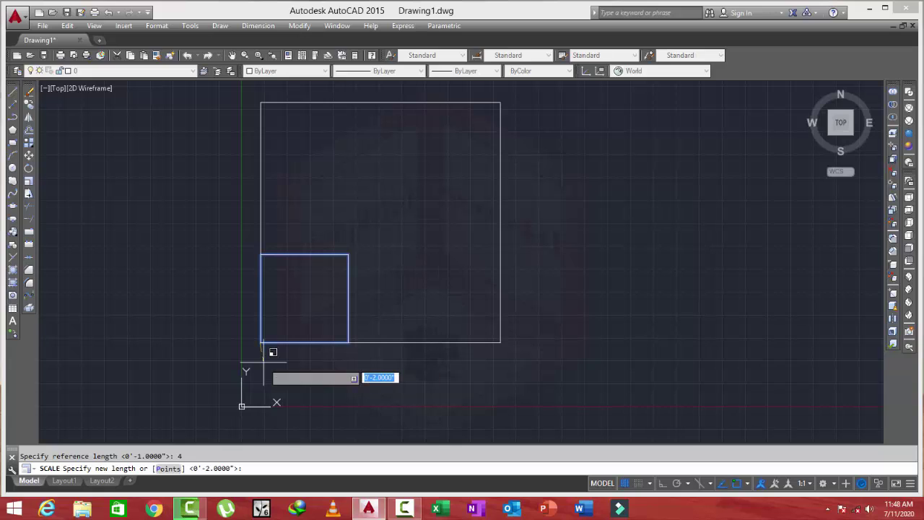
type("1")
key("Return")
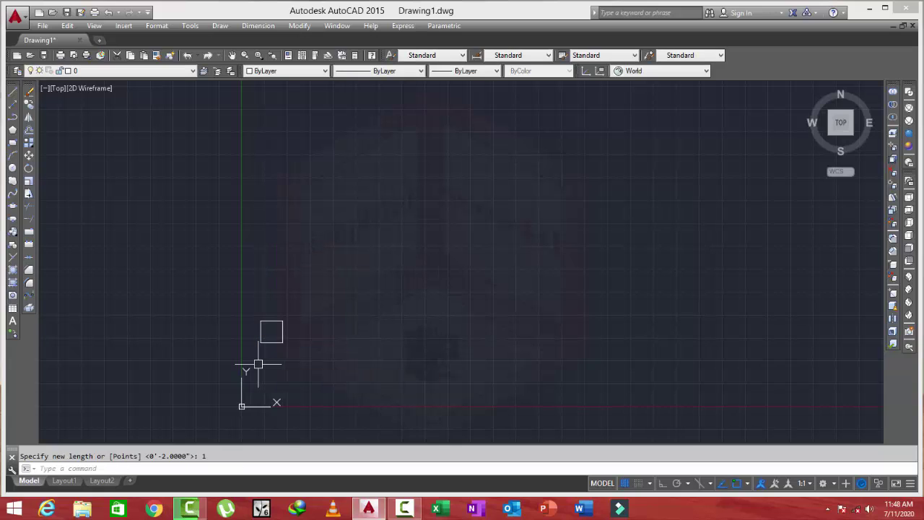
Step: Measure the left side of the reduced square from its upper corner to its lower corner
type("di")
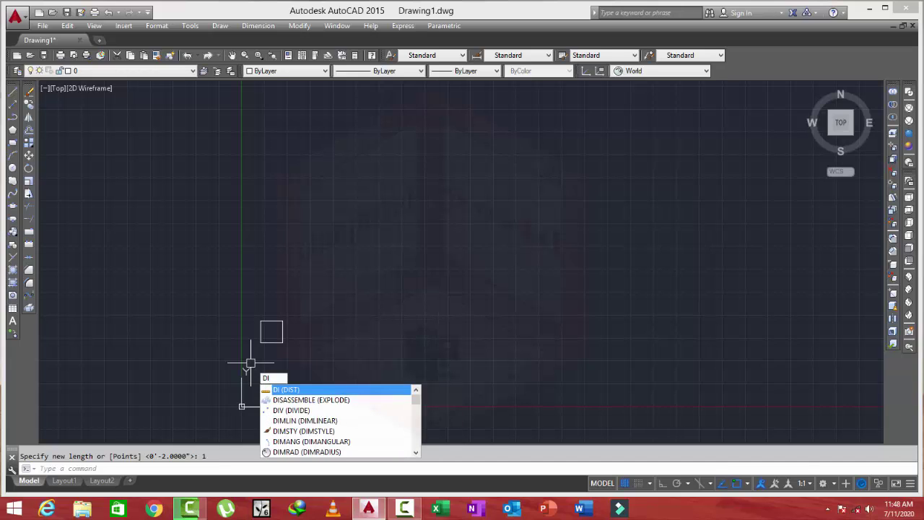
key("Return")
scroll(256, 327, "up", 3)
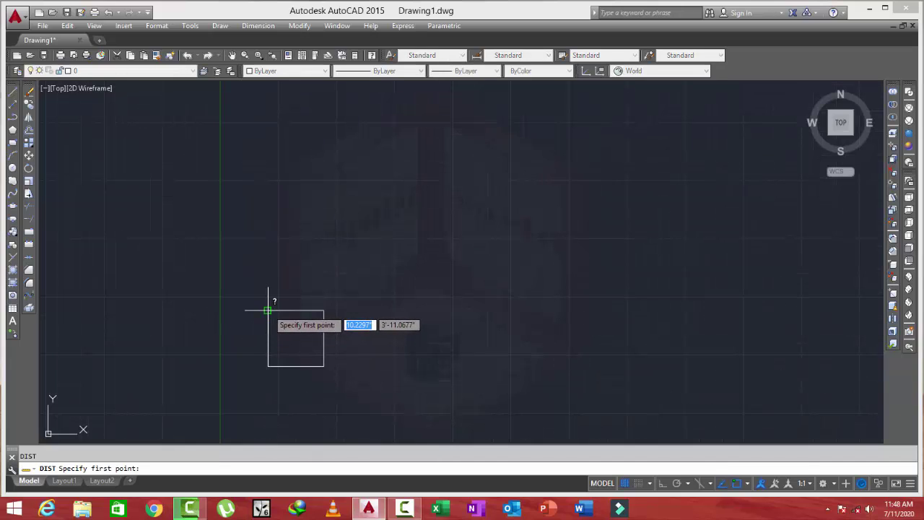
left_click(268, 311)
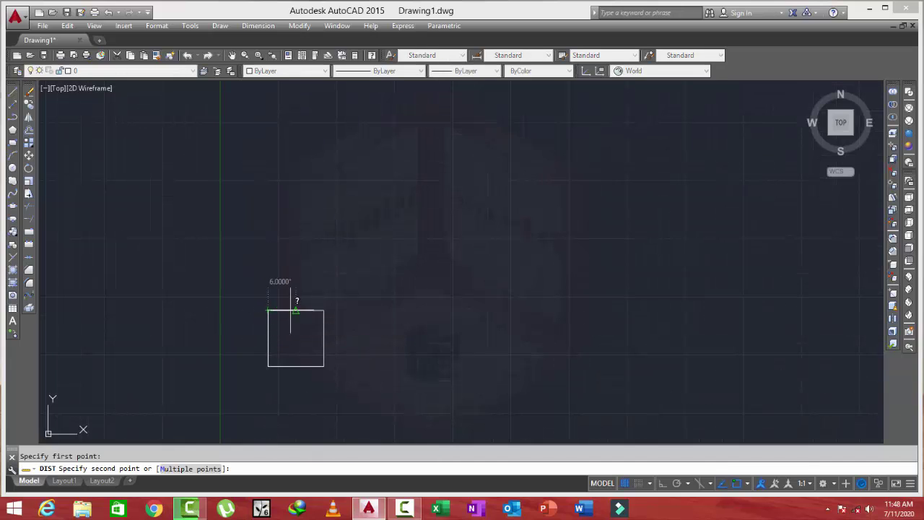
left_click(268, 366)
Step: Draw a vertical line with Ortho on, to the right of the square and extending above and below it
scroll(246, 359, "up", 2)
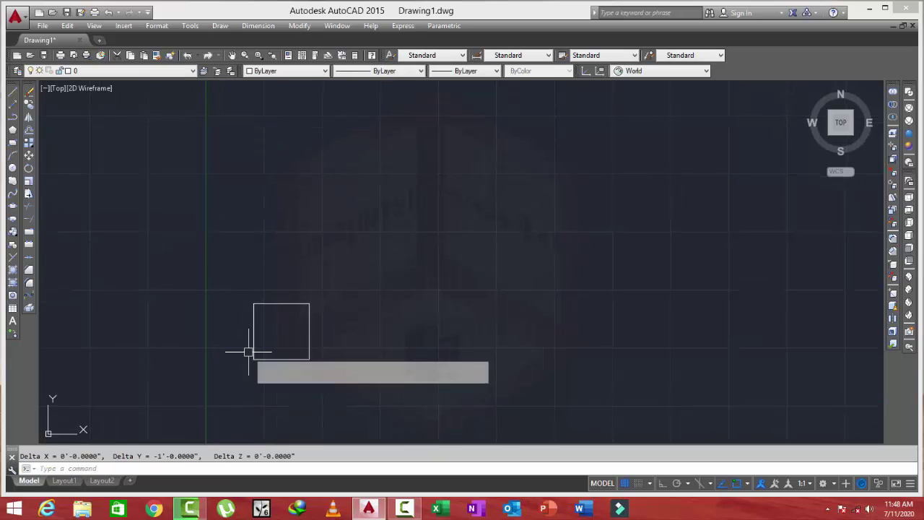
scroll(242, 360, "up", 2)
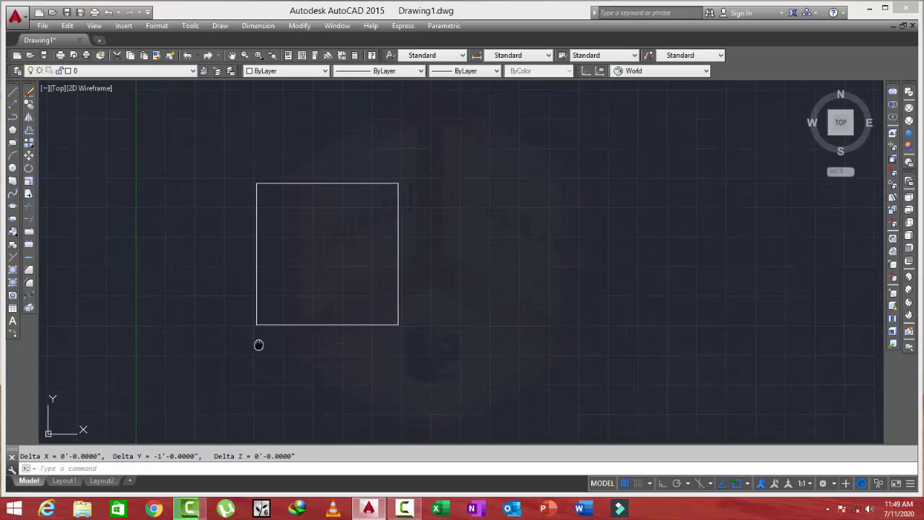
type("l")
key("Return")
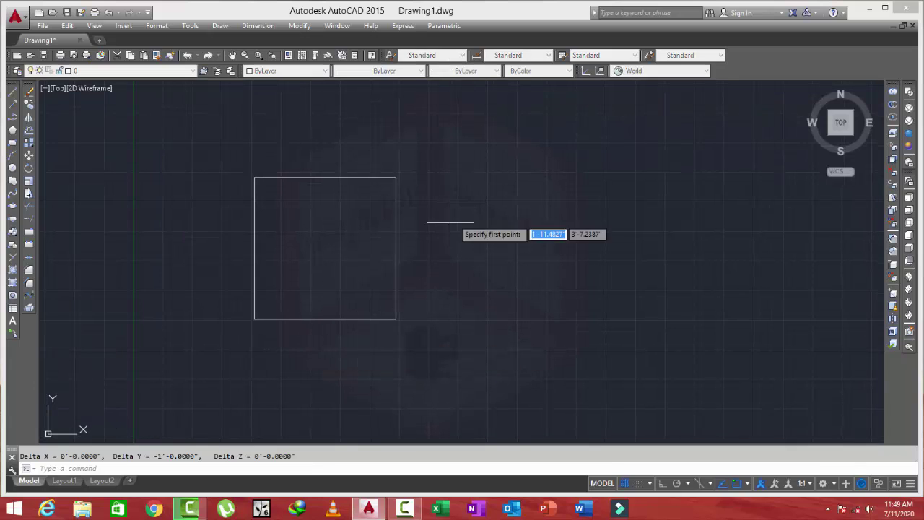
left_click(504, 141)
key("F8")
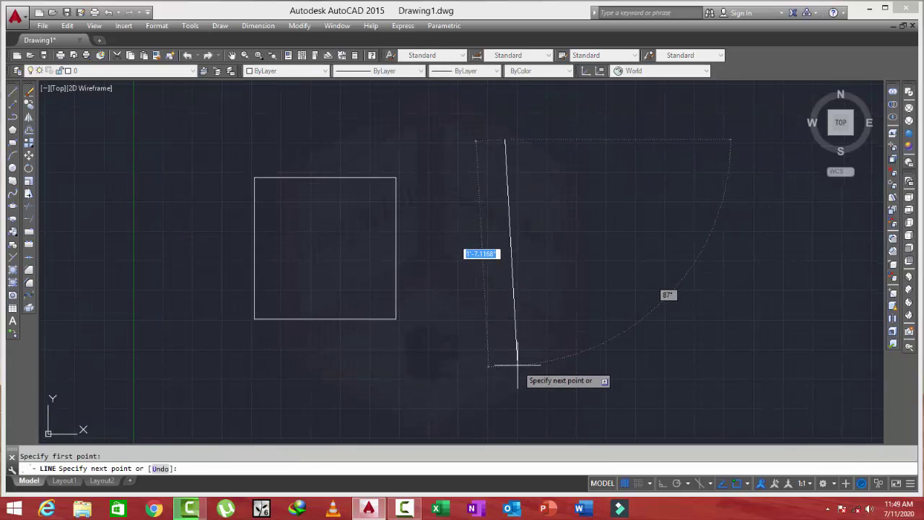
left_click(504, 371)
key("Escape")
Step: Draw a second vertical line to the left of the square, extending above and below it
key("Return")
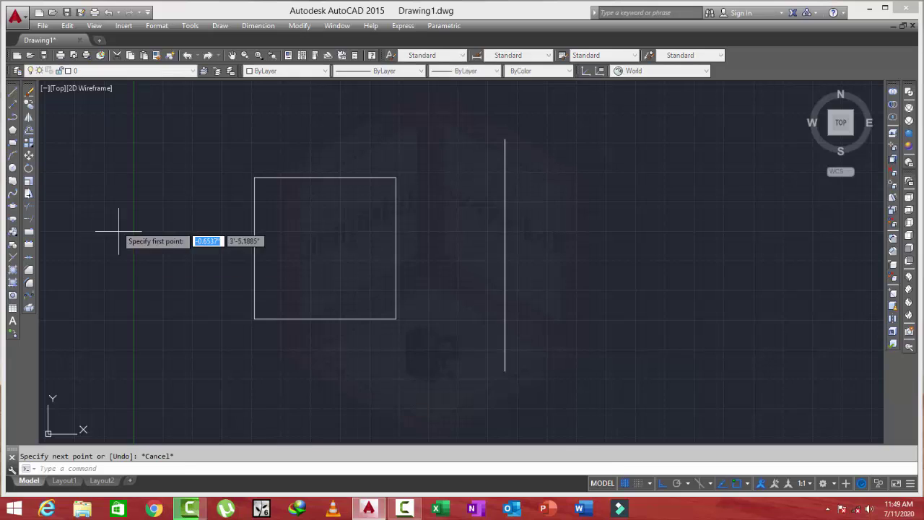
left_click(126, 137)
left_click(159, 403)
key("Escape")
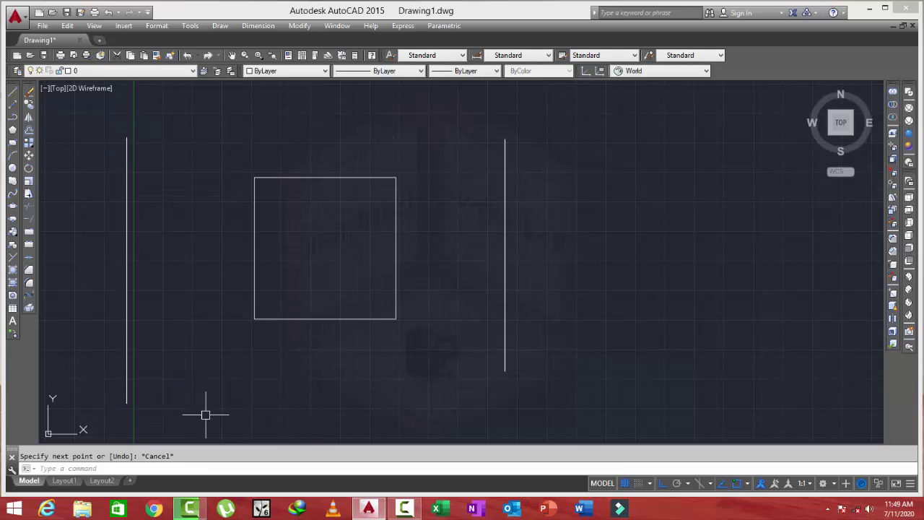
Step: Scale the square by reference from its lower-right corner, picking its bottom edge as the reference length and the left vertical line as the new length
type("sc")
key("Return")
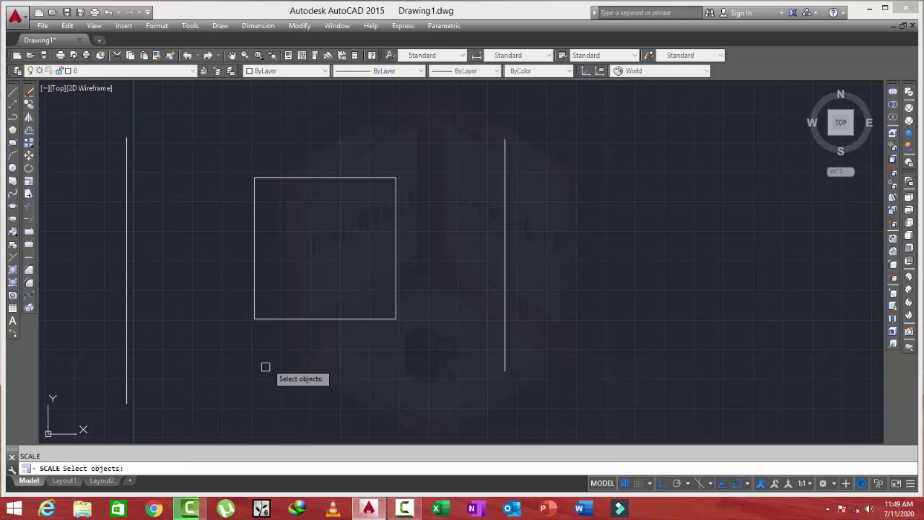
left_click(325, 318)
key("Return")
left_click(395, 319)
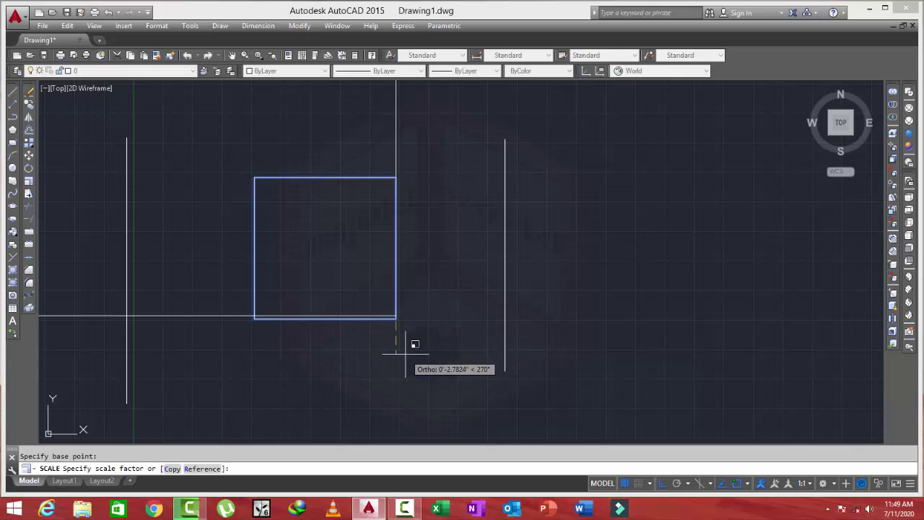
type("r")
key("Return")
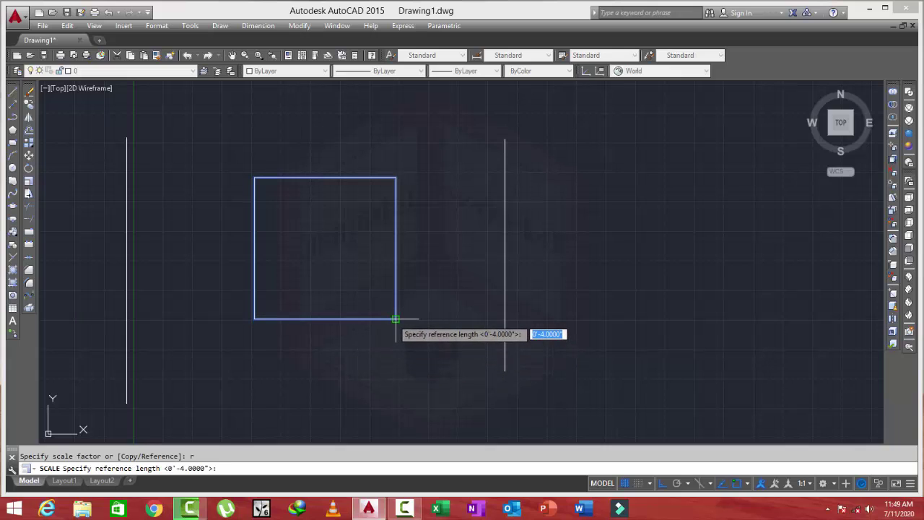
left_click(395, 318)
left_click(256, 319)
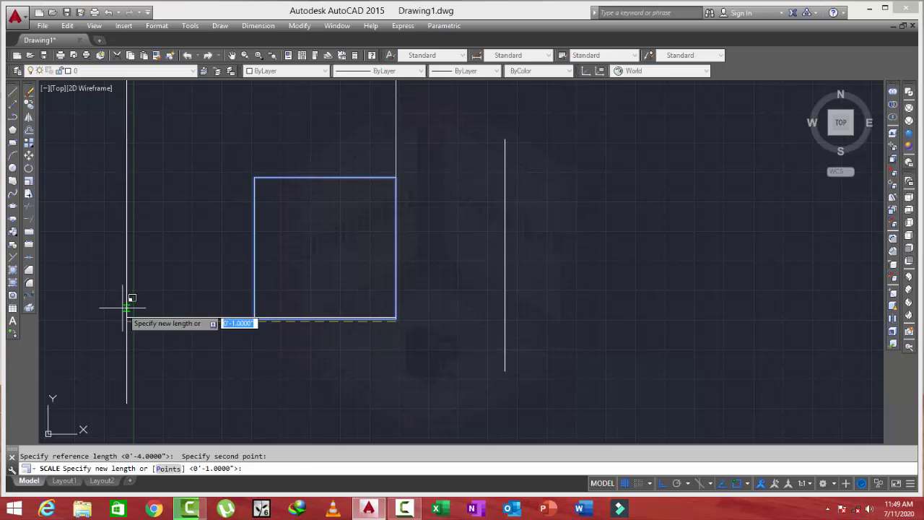
left_click(128, 319)
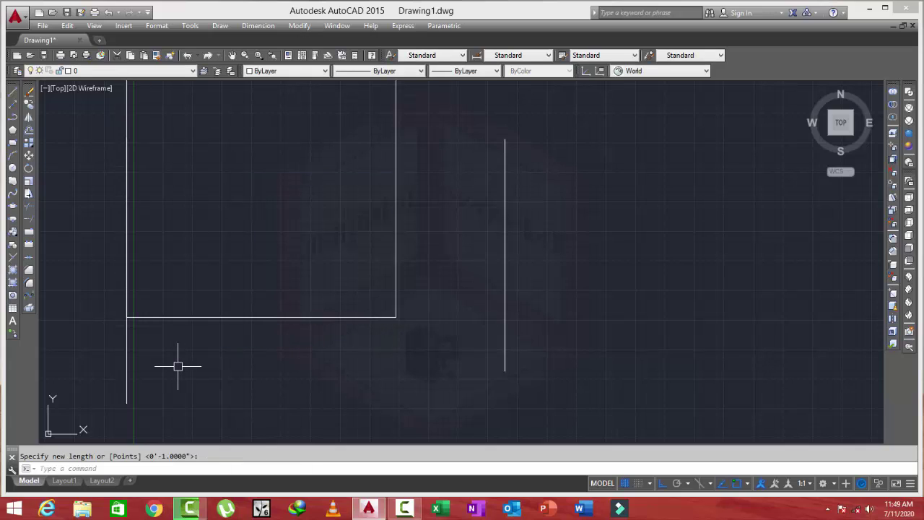
Step: Scale the square by reference from its lower-left corner, picking its bottom edge as the reference length and the right vertical line as the new length
type("sc")
key("Return")
left_click(163, 318)
key("Return")
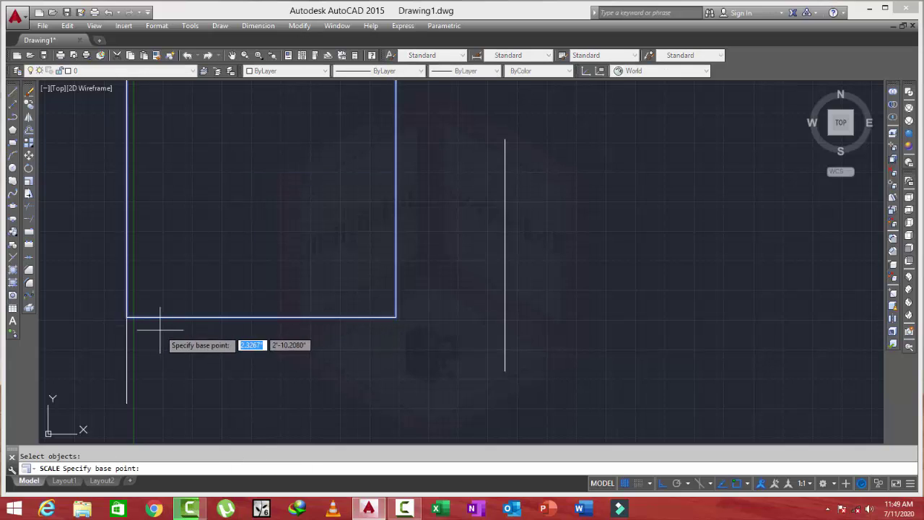
left_click(128, 317)
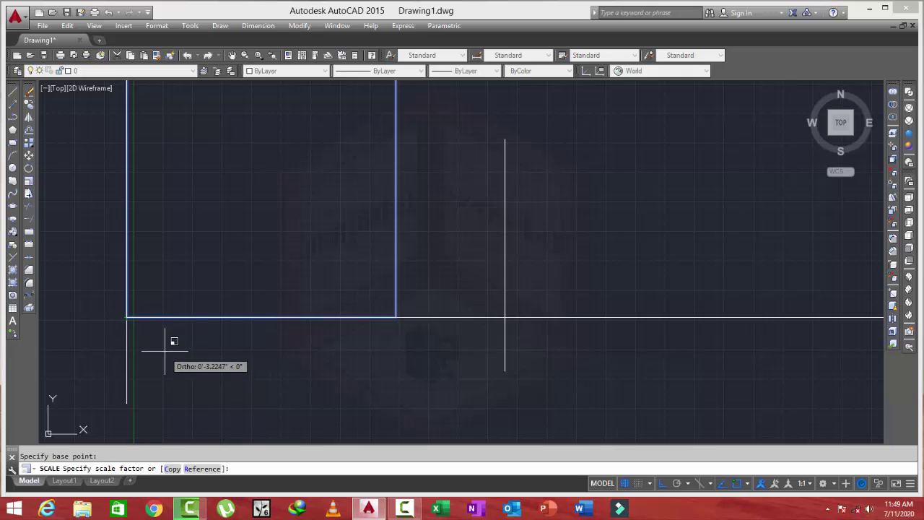
type("r")
key("Return")
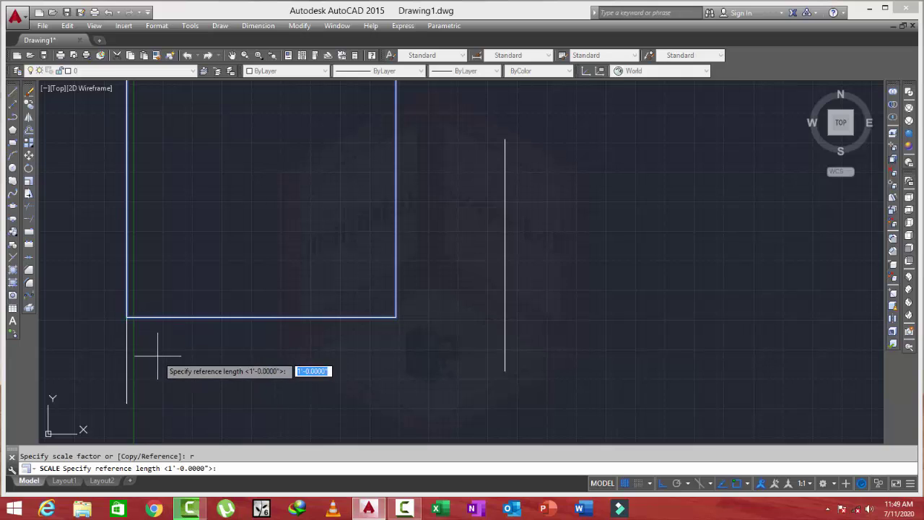
left_click(127, 318)
left_click(396, 318)
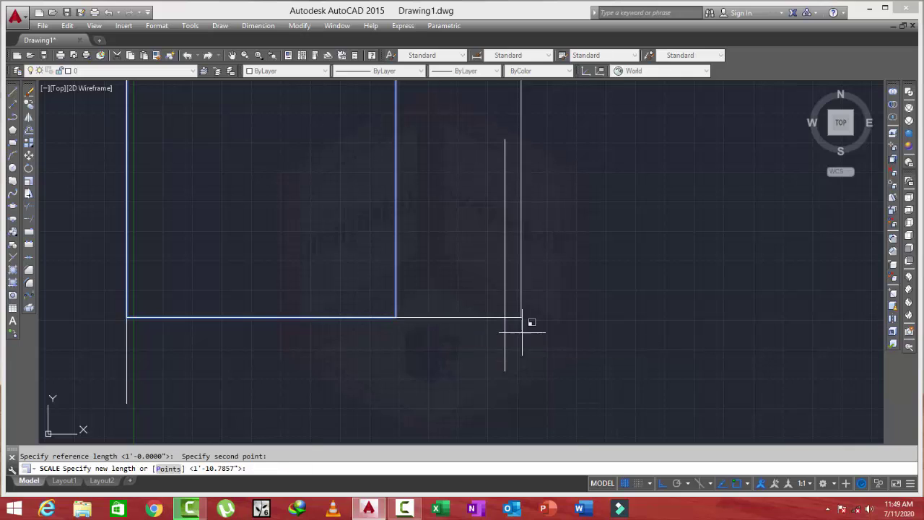
left_click(506, 317)
scroll(344, 320, "down", 4)
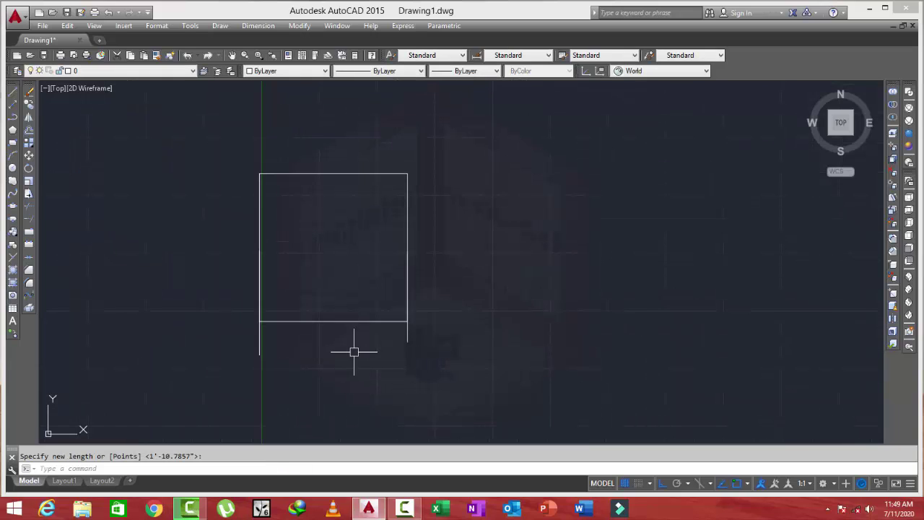
Step: Delete the two vertical lines on either side of the square
key("Escape")
left_click(437, 330)
left_click(236, 346)
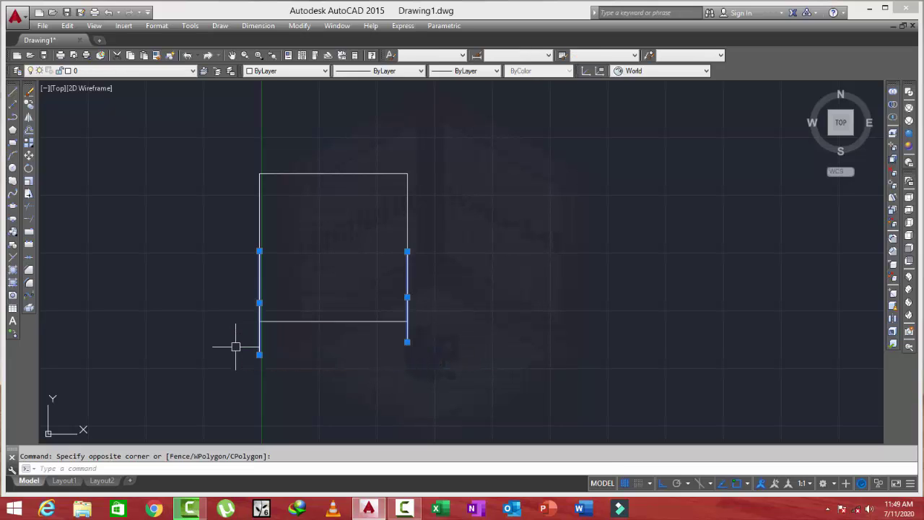
key("Delete")
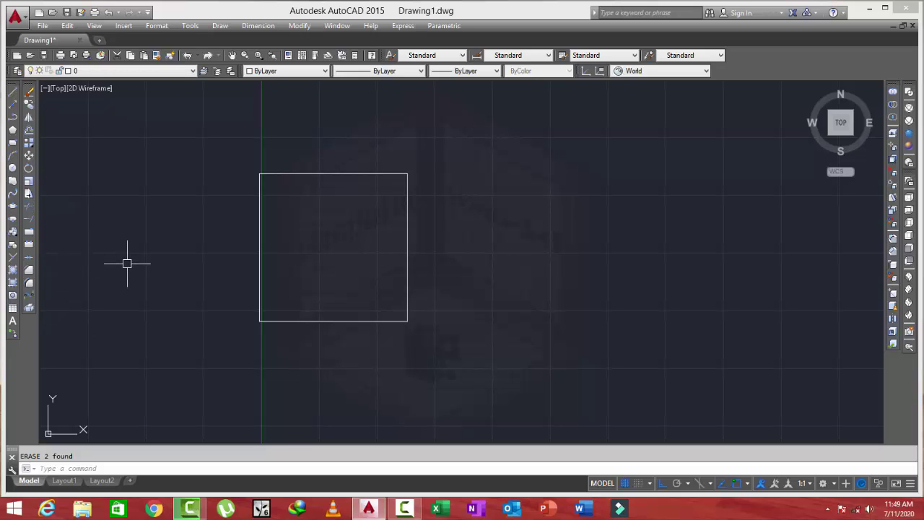
Step: Use Stretch on the whole square to shift it horizontally to the right
type("st")
key("Return")
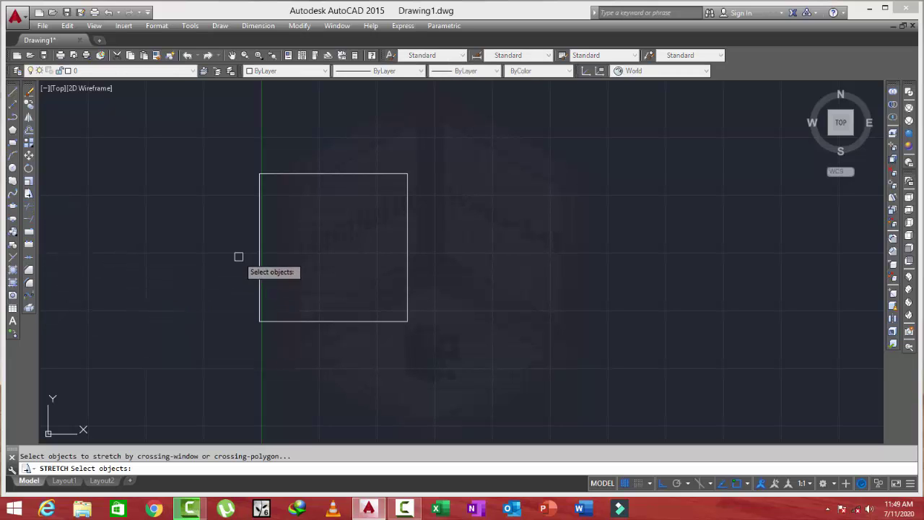
left_click(489, 142)
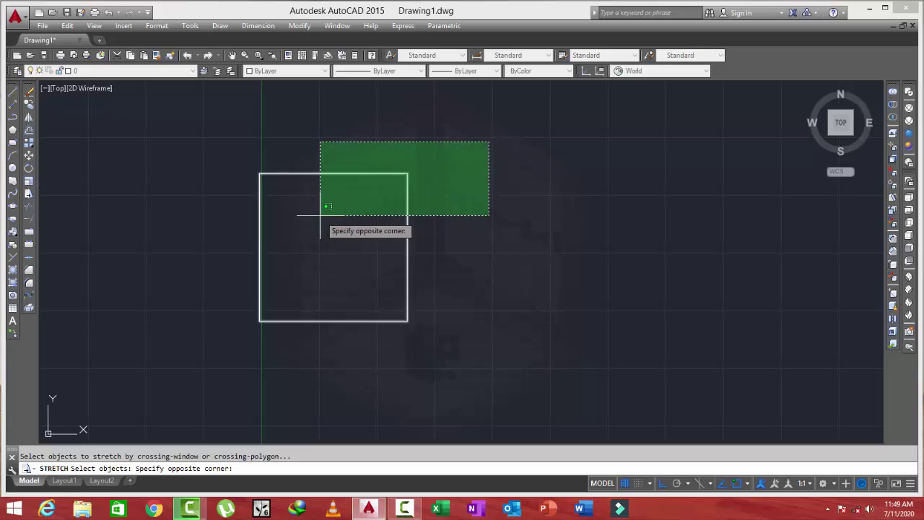
left_click(332, 202)
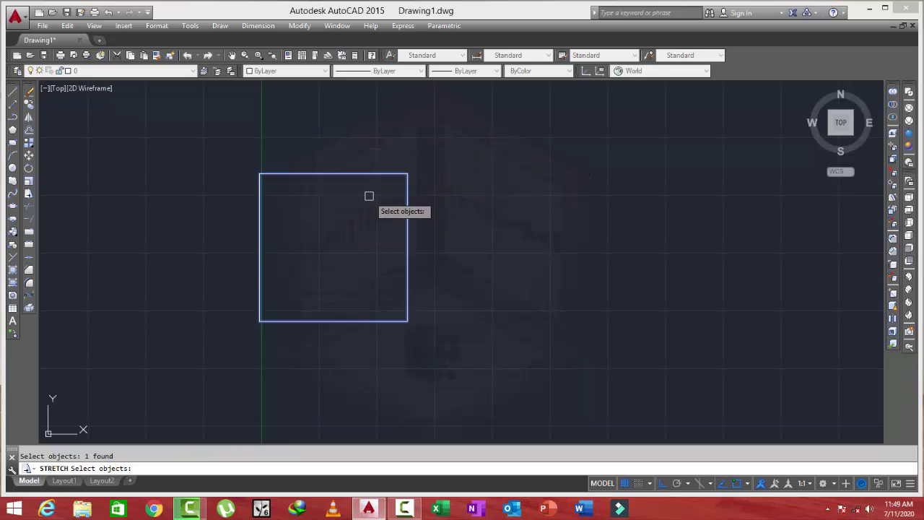
key("Return")
left_click(320, 212)
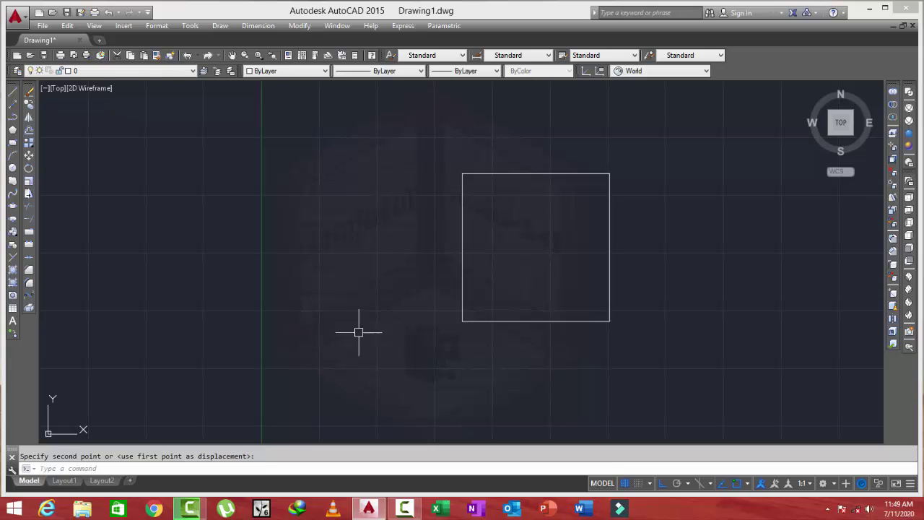
Step: Stretch the square's upper-right corner 1' horizontally to the right, selecting only that corner with a crossing window
middle_click_drag(401, 330, 338, 327)
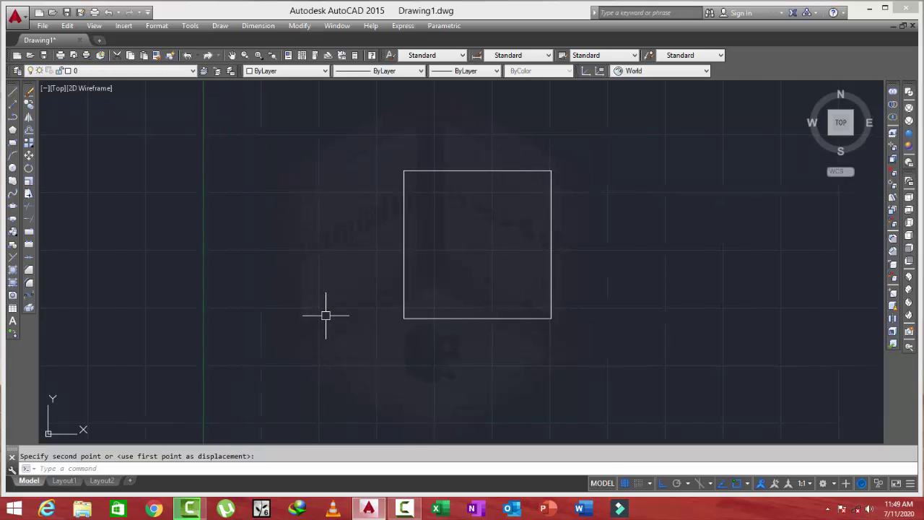
type("s")
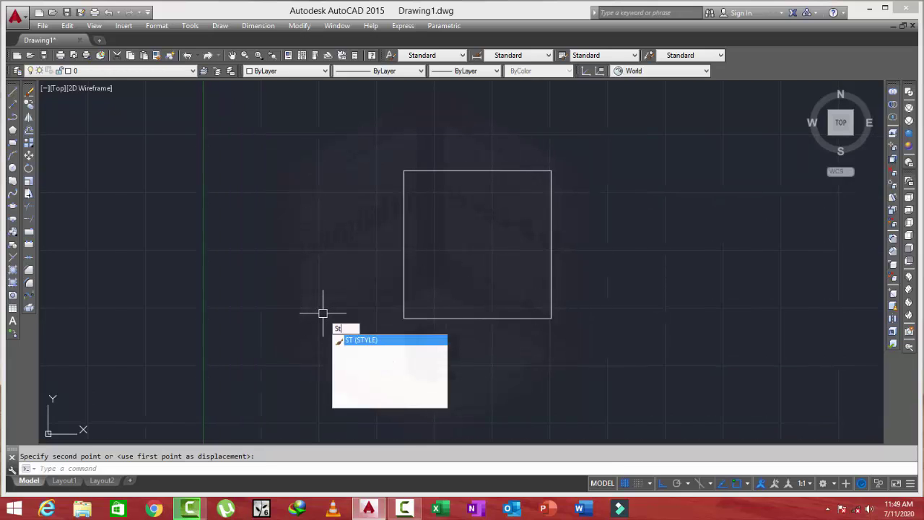
key("Return")
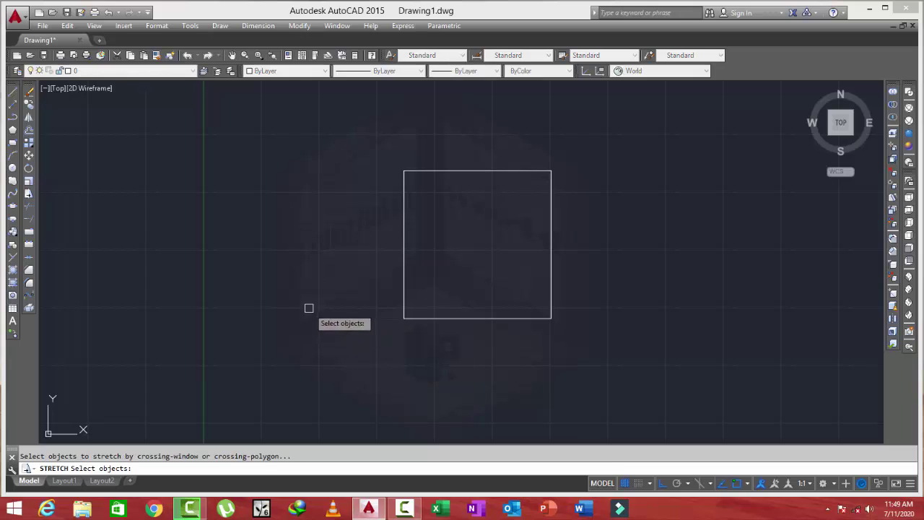
left_click(636, 139)
left_click(492, 215)
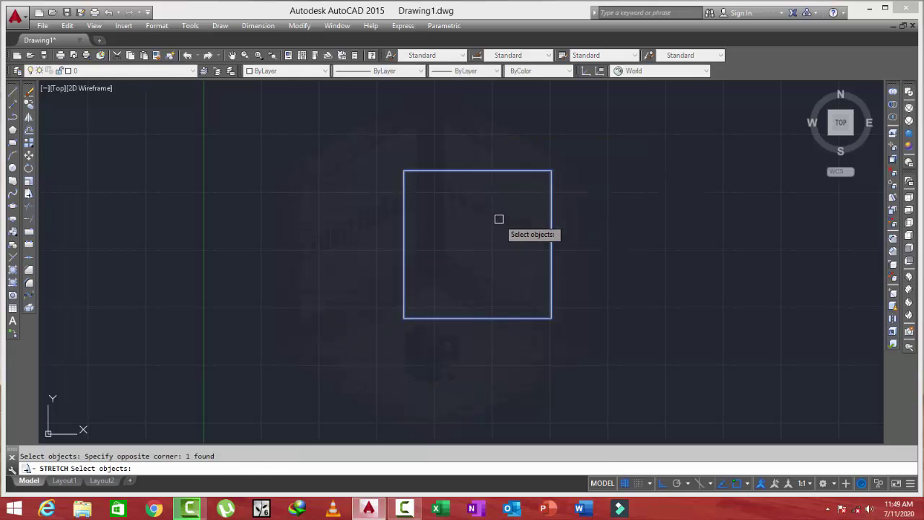
key("Return")
left_click(551, 172)
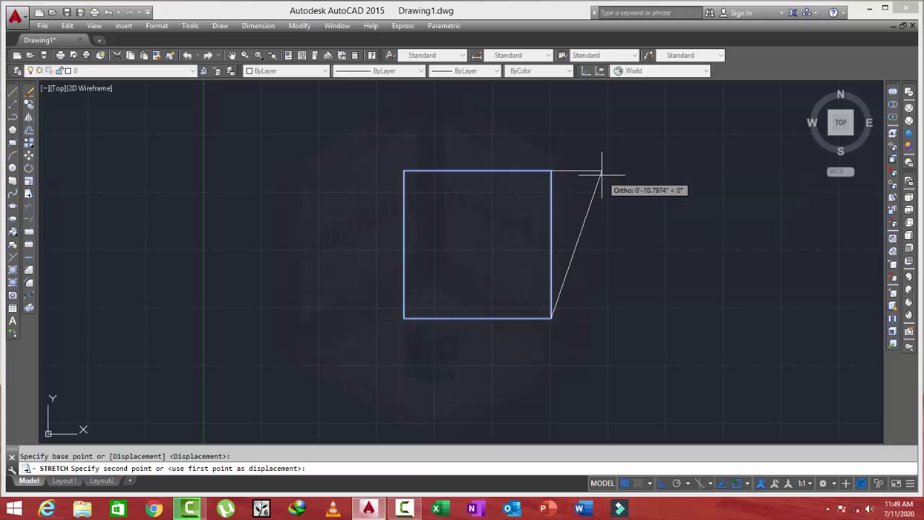
type("1'")
key("Return")
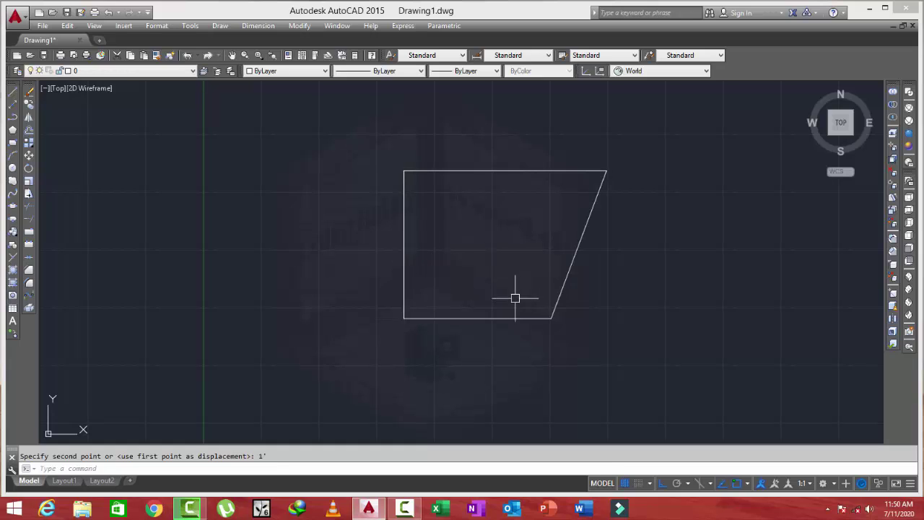
middle_click_drag(514, 295, 506, 296)
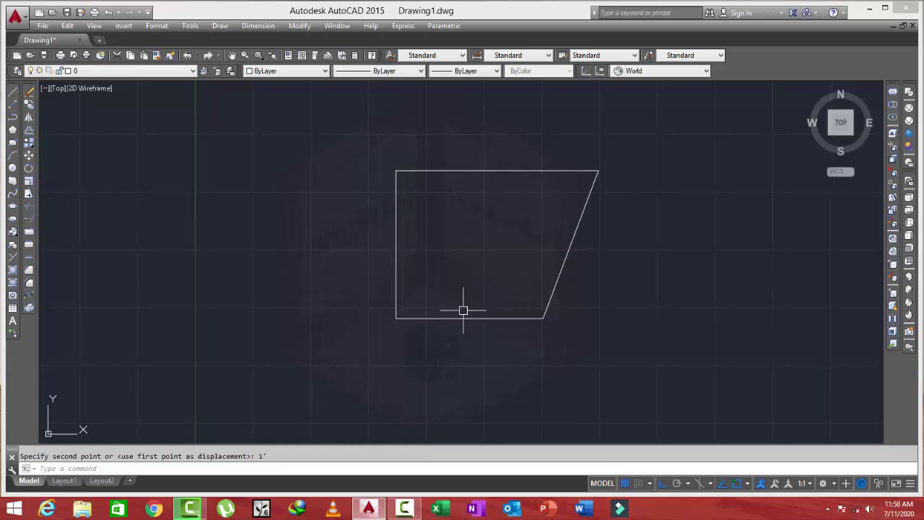